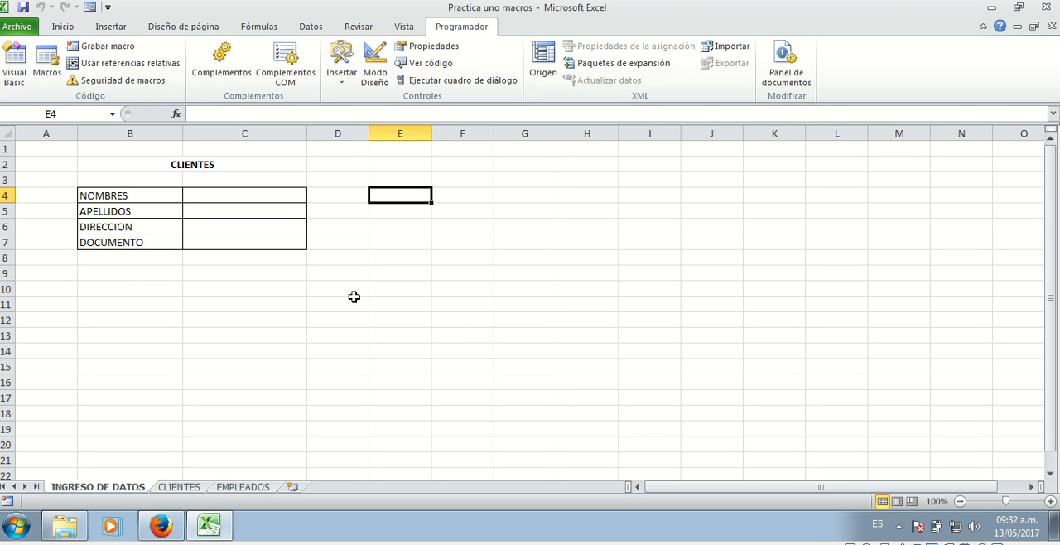
Switch to Firefox and read the introduction of the "Inicio rápido: Crear una macro" article on what a macro records and automates
click(159, 528)
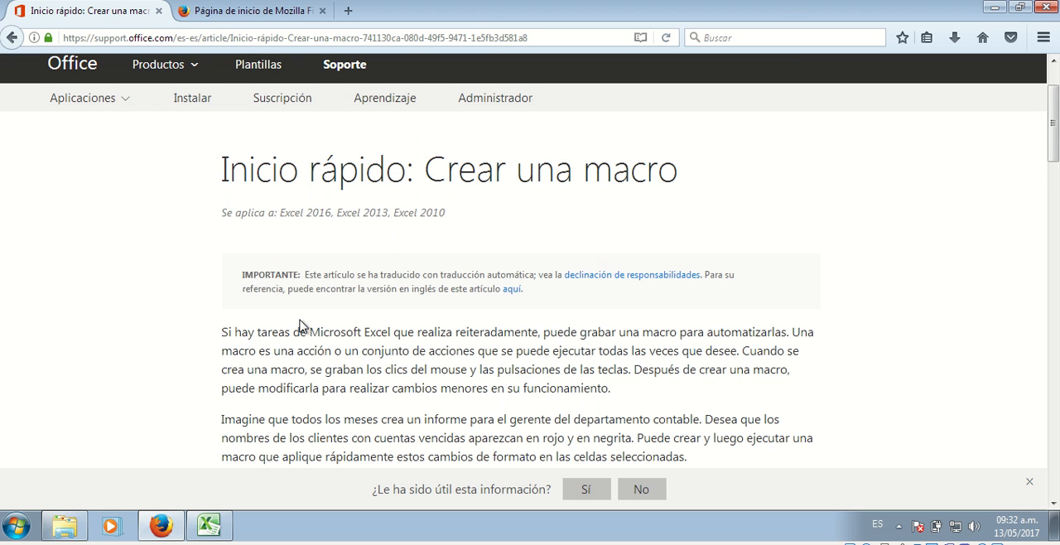
scroll(303, 325, down, 2)
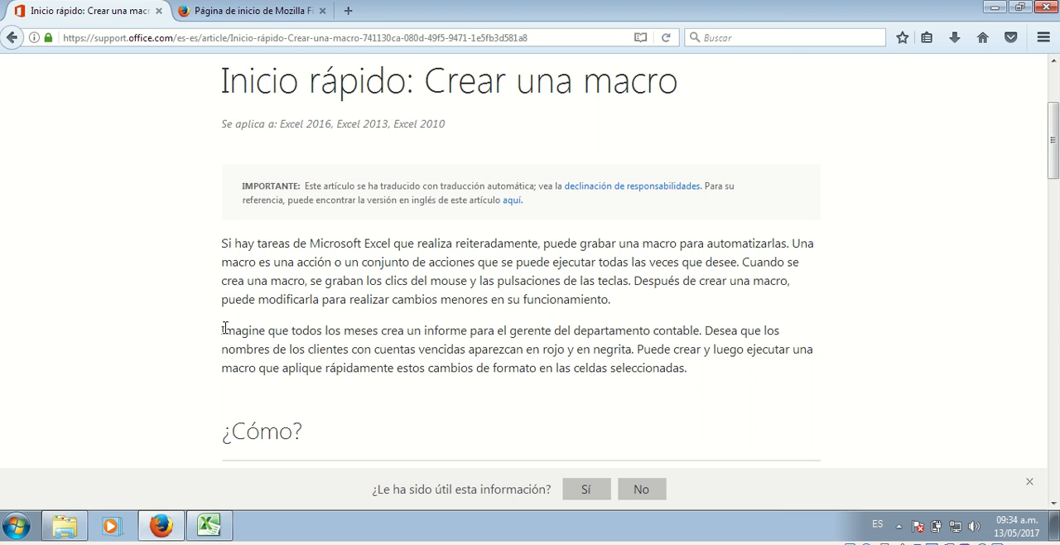
drag(224, 330, 700, 373)
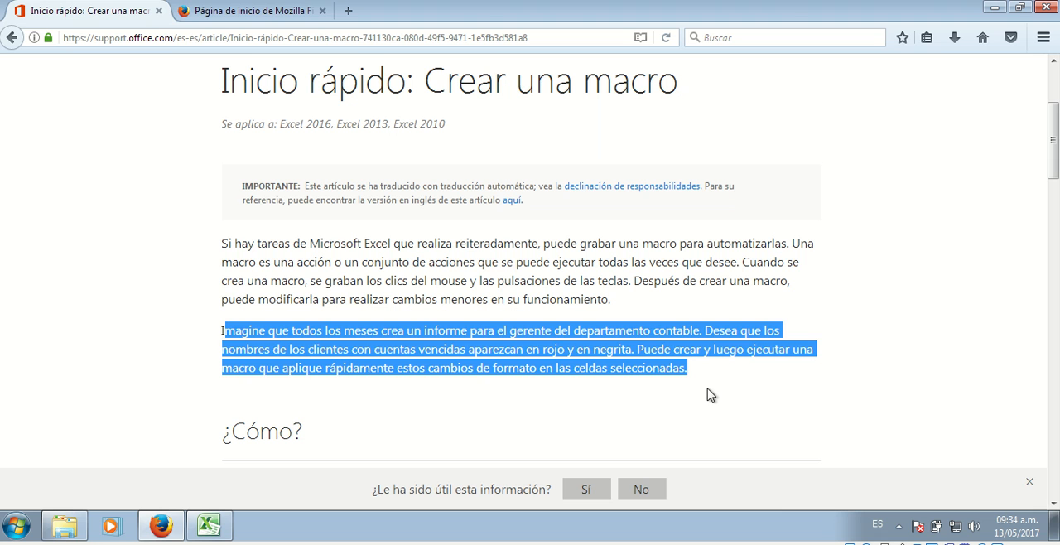
click(702, 378)
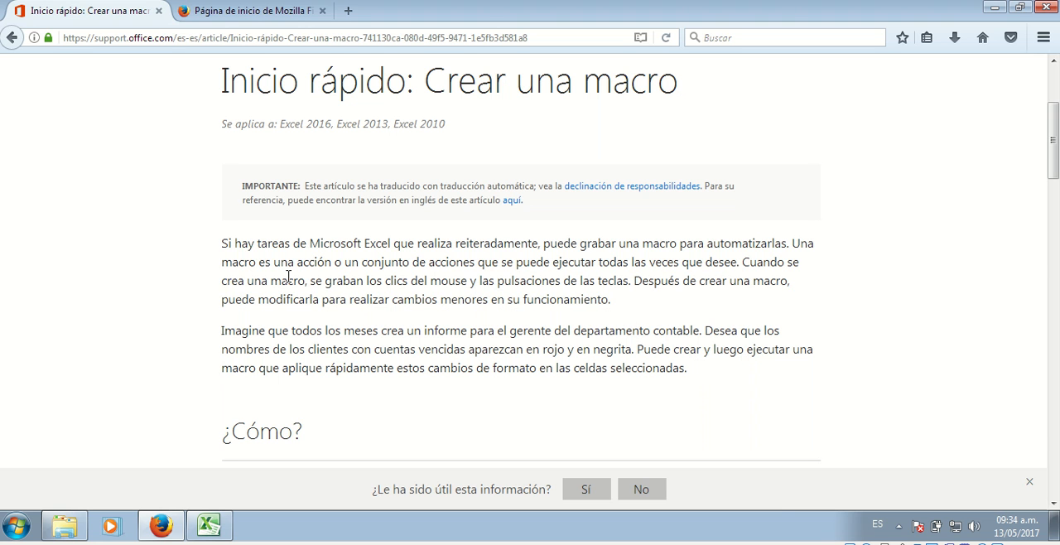
drag(306, 281, 632, 281)
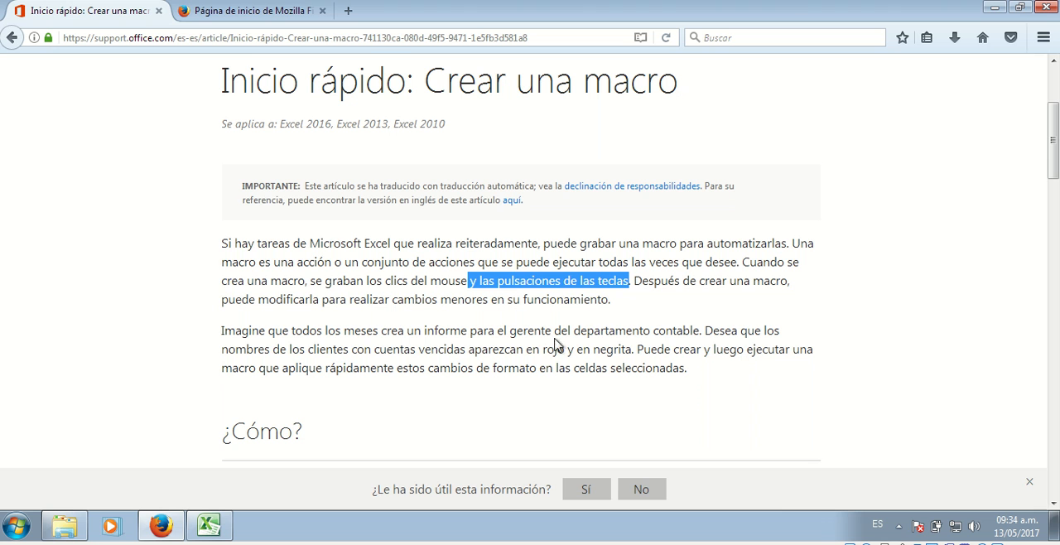
drag(605, 300, 221, 305)
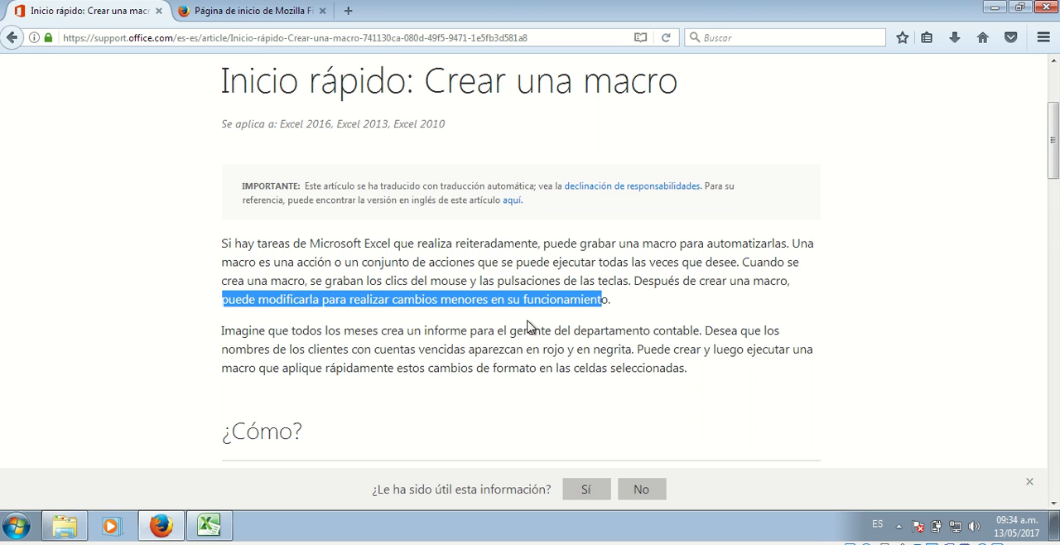
Read the article's instructions on showing the Programador tab, recording a macro and stopping the recording
scroll(555, 325, down, 5)
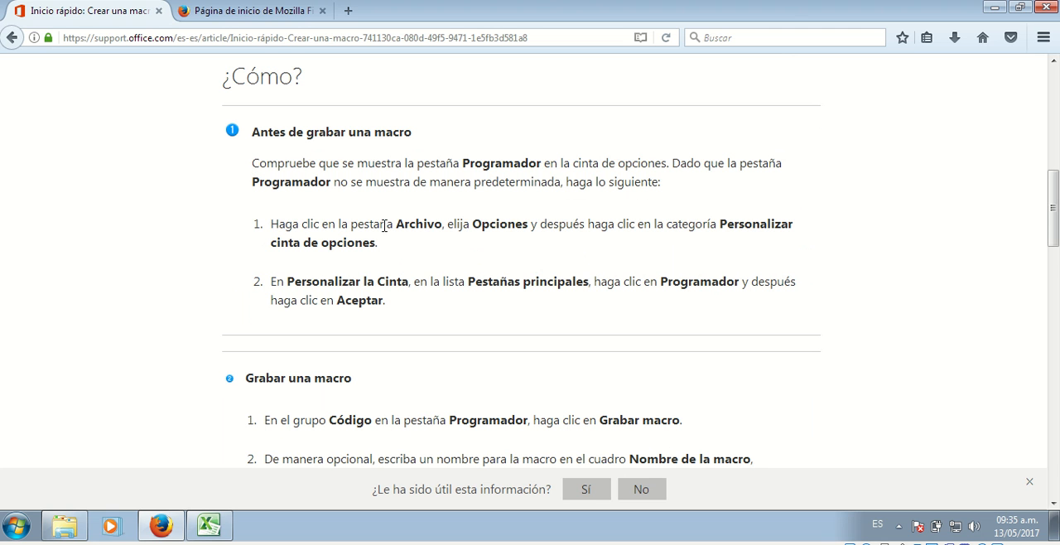
scroll(244, 199, down, 1)
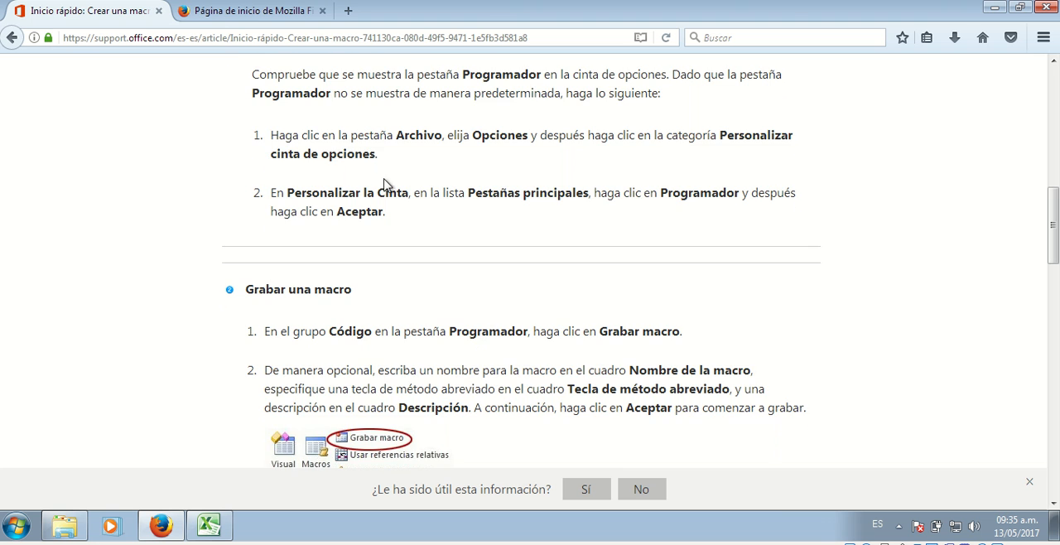
scroll(385, 175, up, 1)
scroll(385, 173, down, 3)
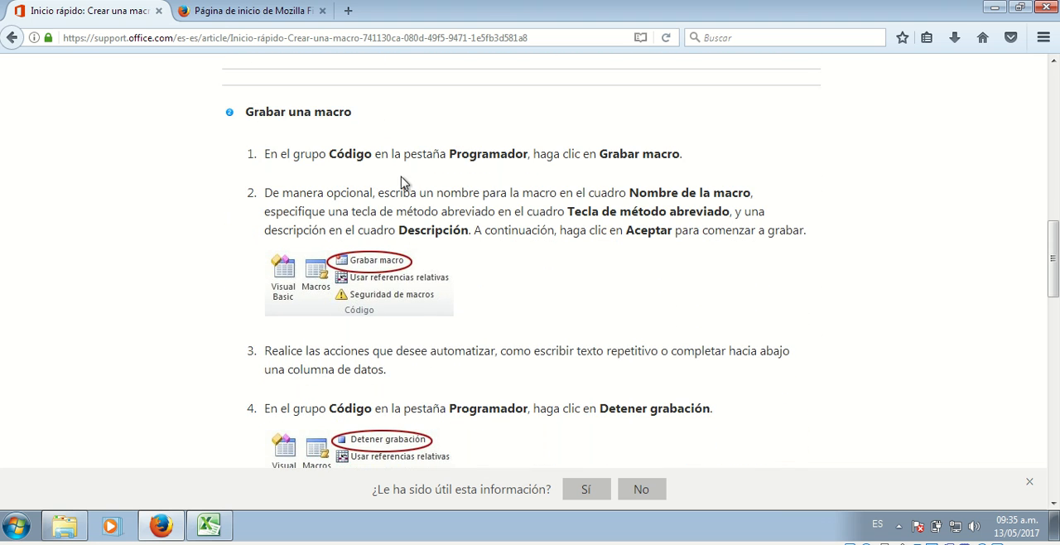
scroll(402, 182, down, 1)
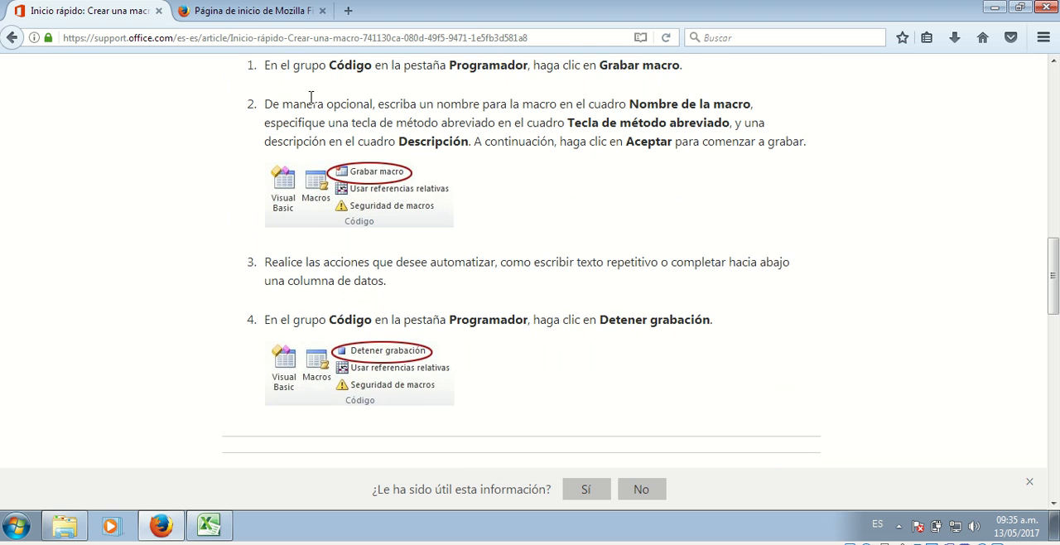
scroll(383, 197, up, 1)
scroll(384, 197, up, 1)
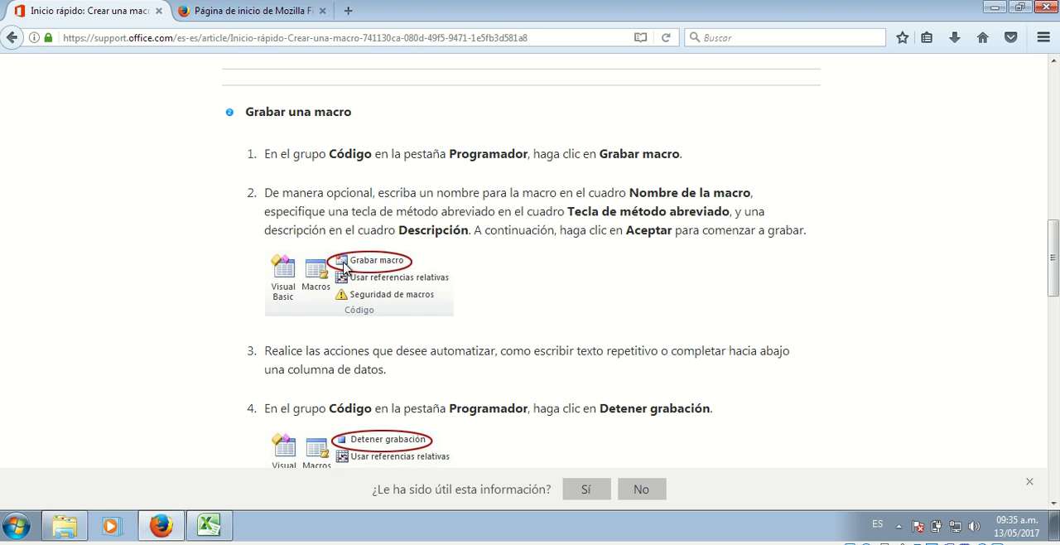
scroll(465, 268, down, 2)
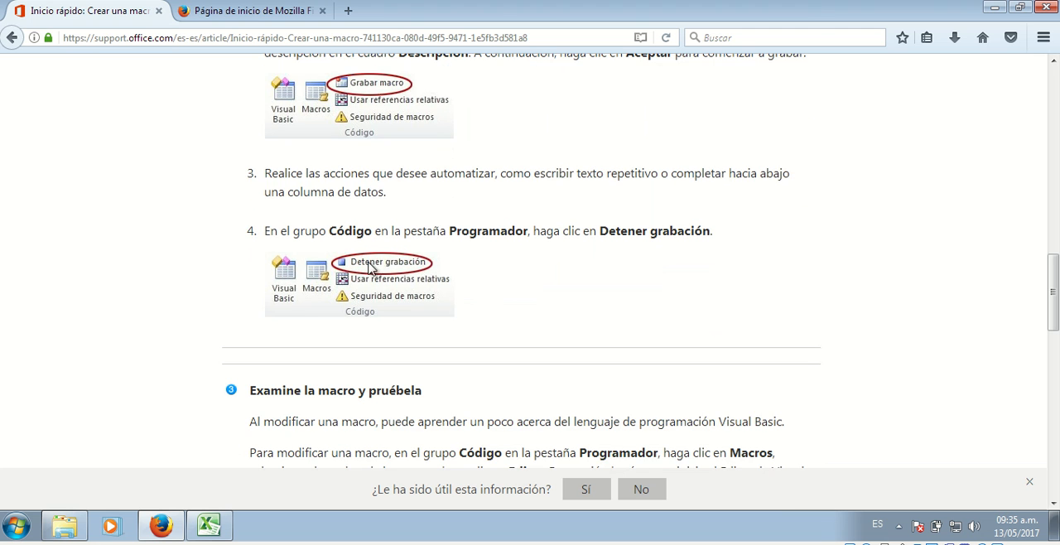
scroll(544, 272, up, 1)
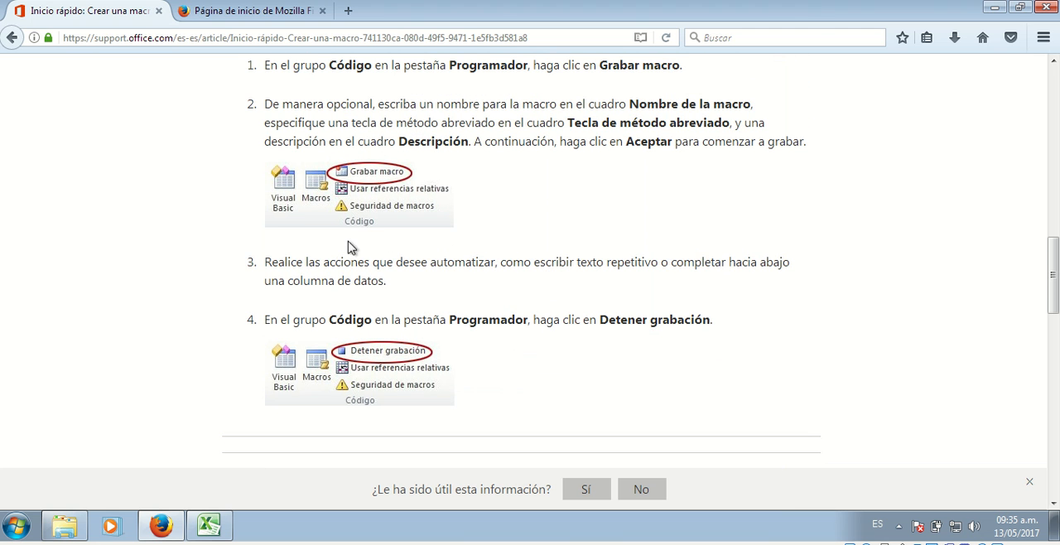
scroll(509, 286, up, 3)
scroll(547, 283, down, 3)
Switch to the Excel workbook and examine the INGRESO DE DATOS, CLIENTES and EMPLEADOS sheets
click(213, 530)
click(278, 342)
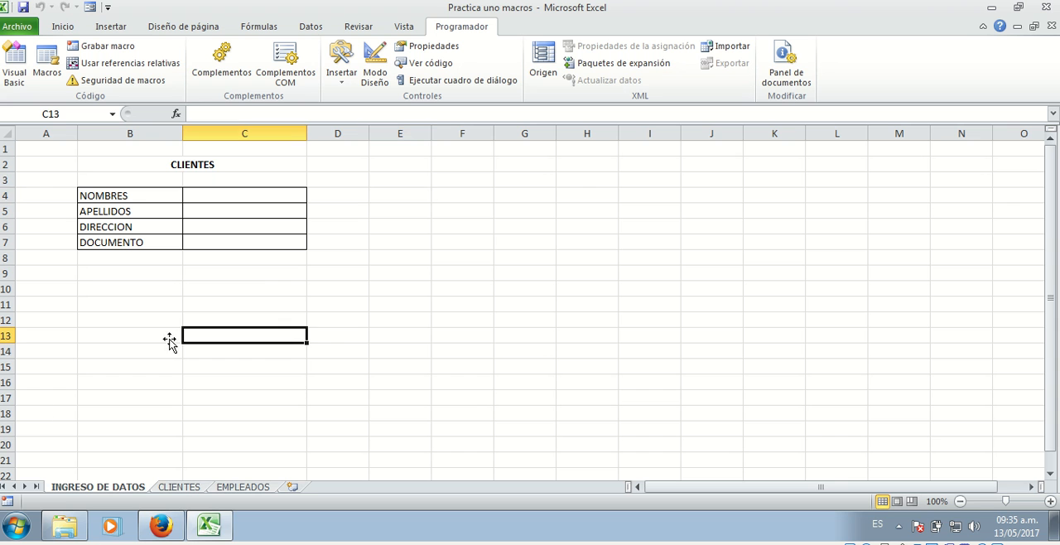
click(177, 489)
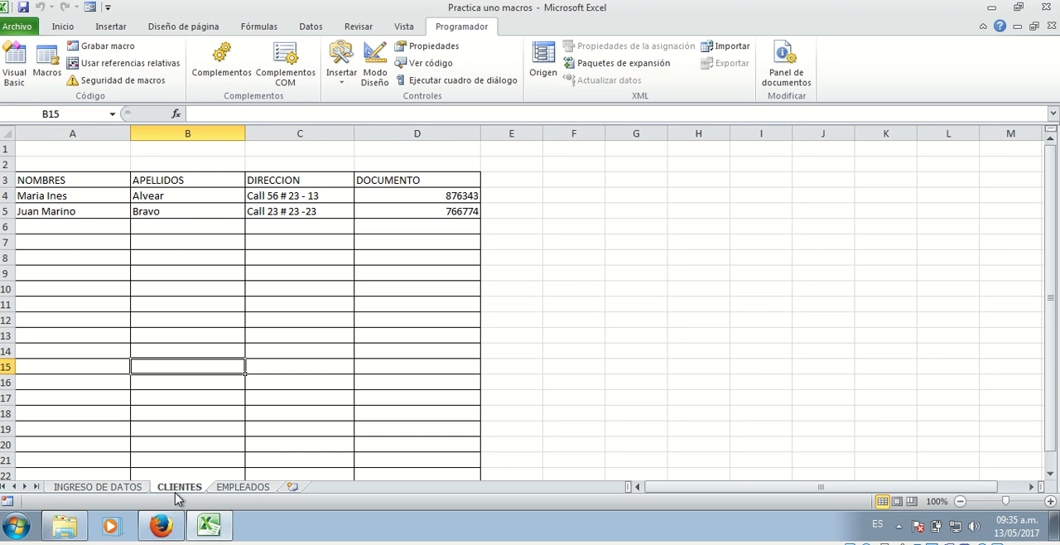
click(253, 488)
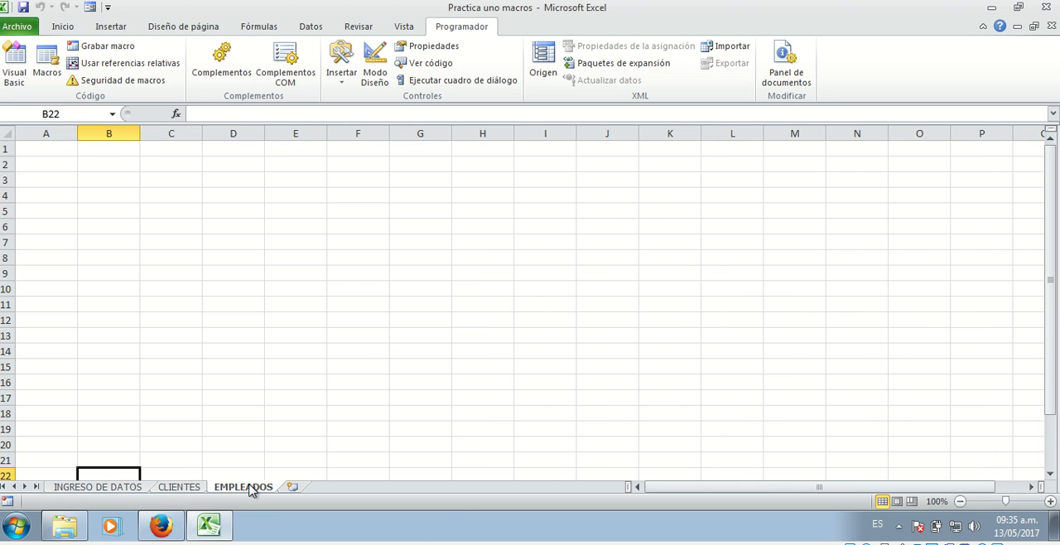
click(118, 489)
click(130, 299)
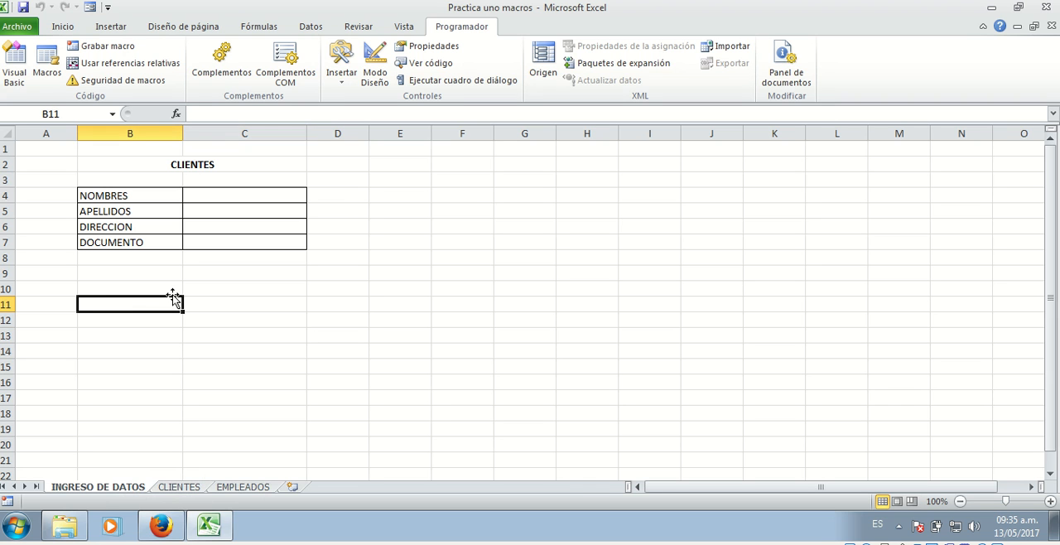
click(233, 291)
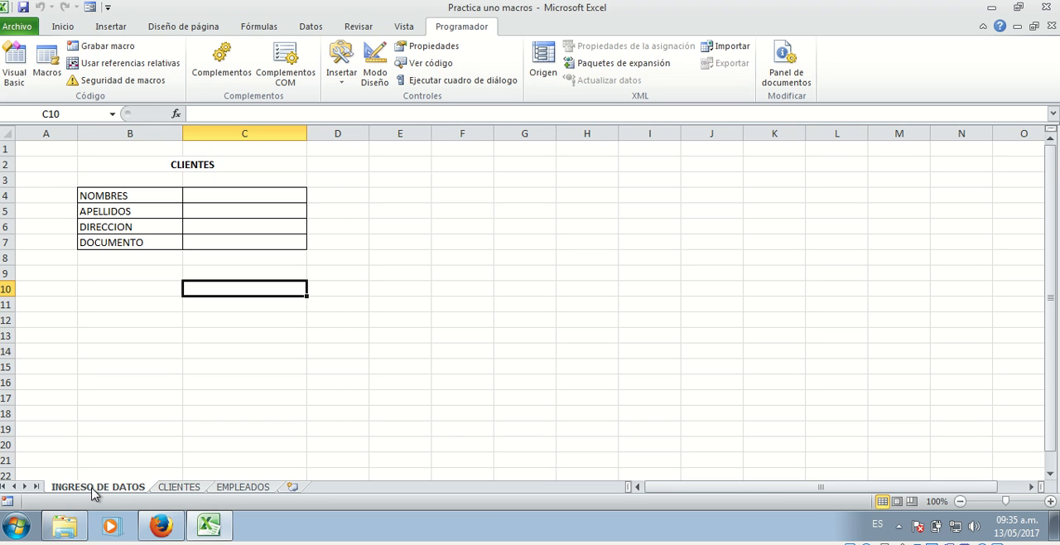
click(181, 489)
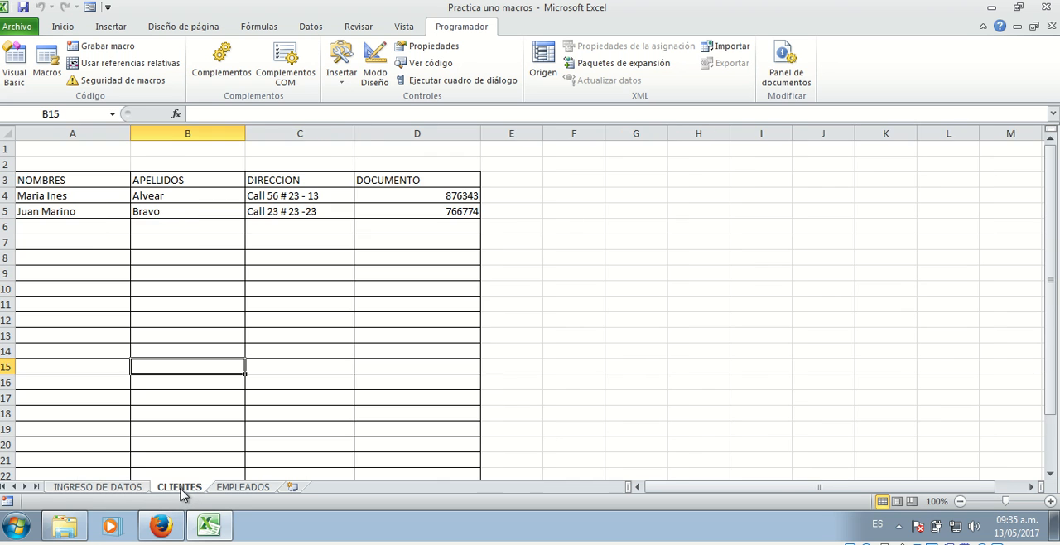
click(249, 490)
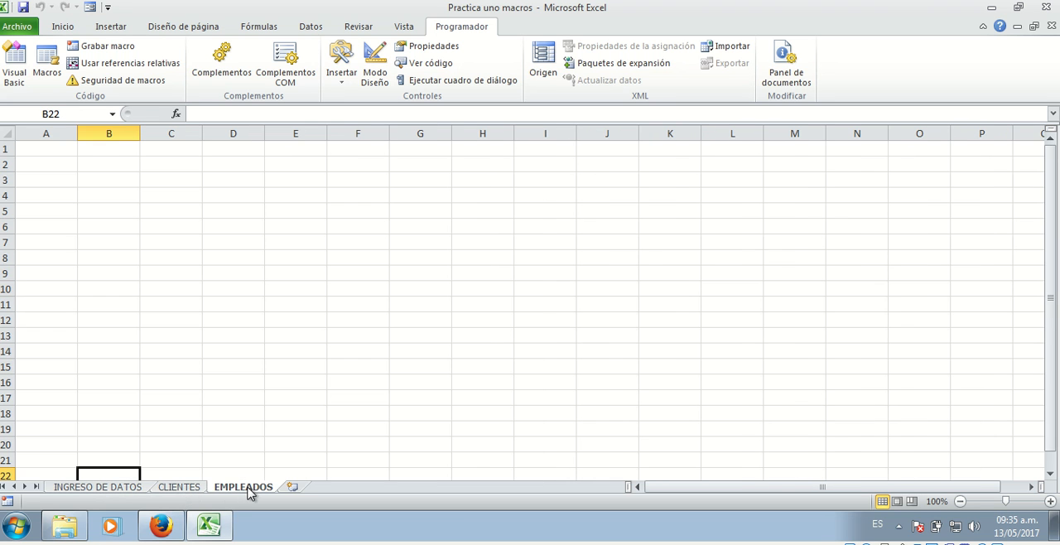
click(121, 488)
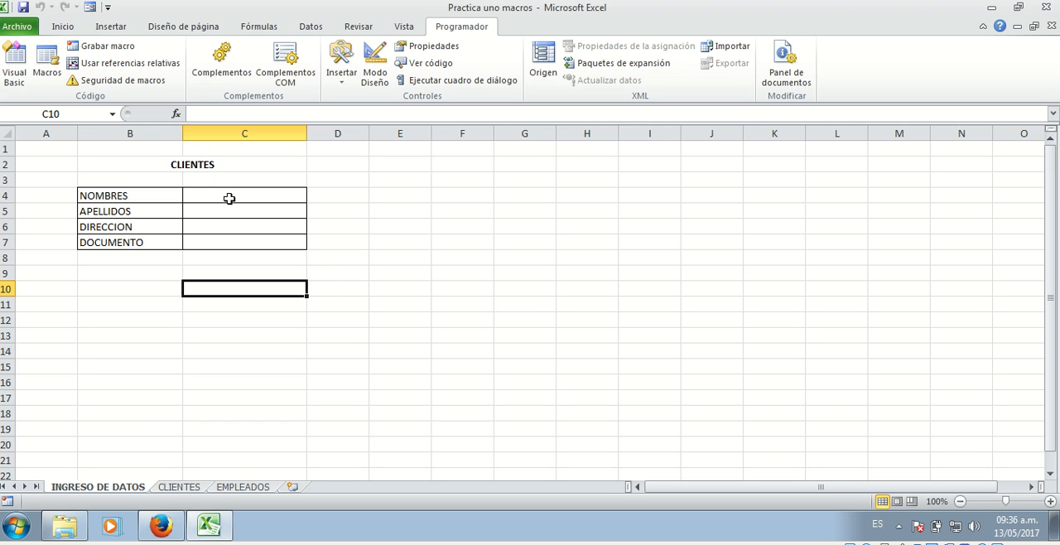
Examine the CLIENTES entry form in B4:C7 and its NOMBRES, APELLIDOS, DIRECCION and DOCUMENTO labels
drag(107, 196, 241, 242)
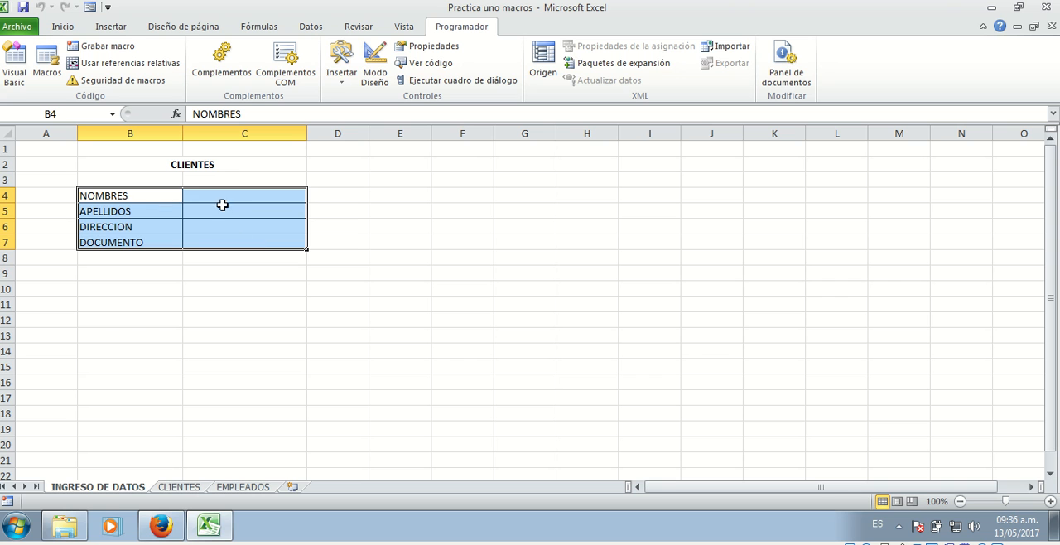
click(115, 197)
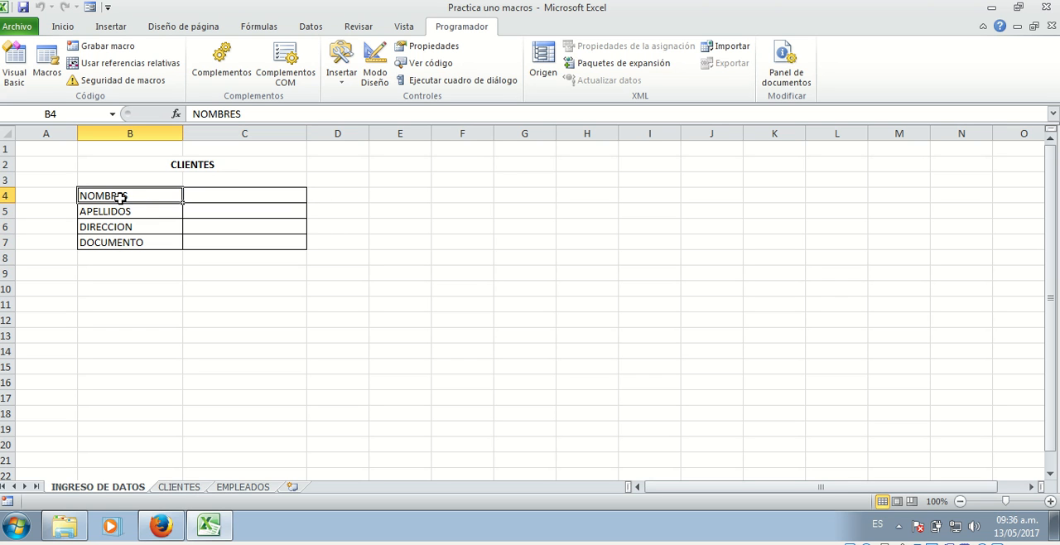
click(151, 208)
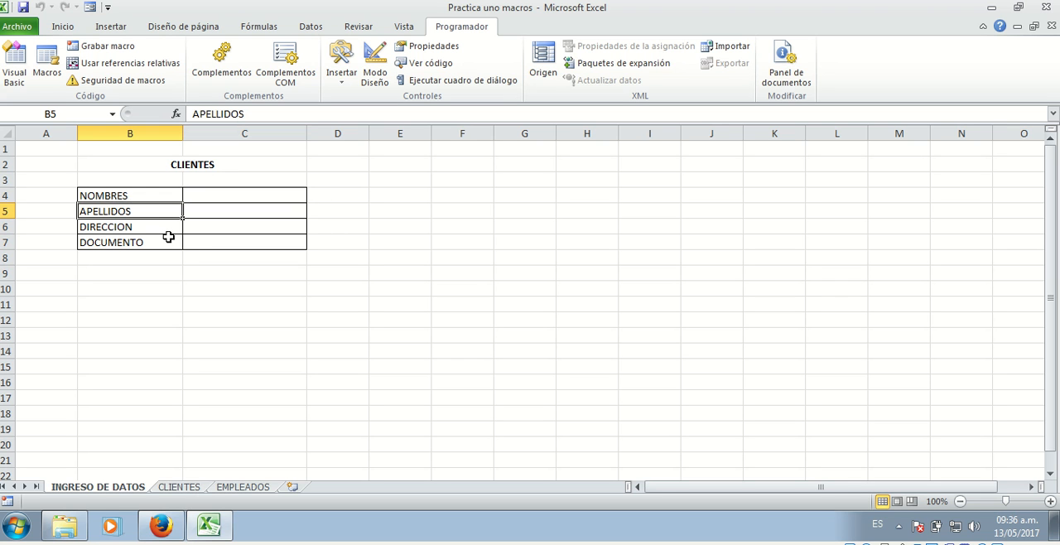
click(154, 229)
click(144, 244)
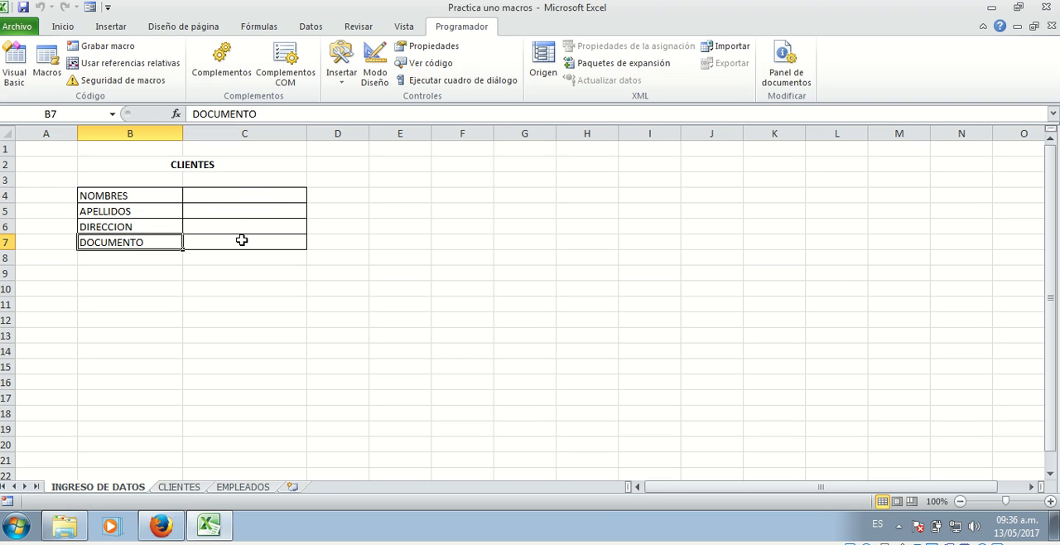
Enter the client's first names in C4 and surname in C5 of the INGRESO DE DATOS form
click(253, 196)
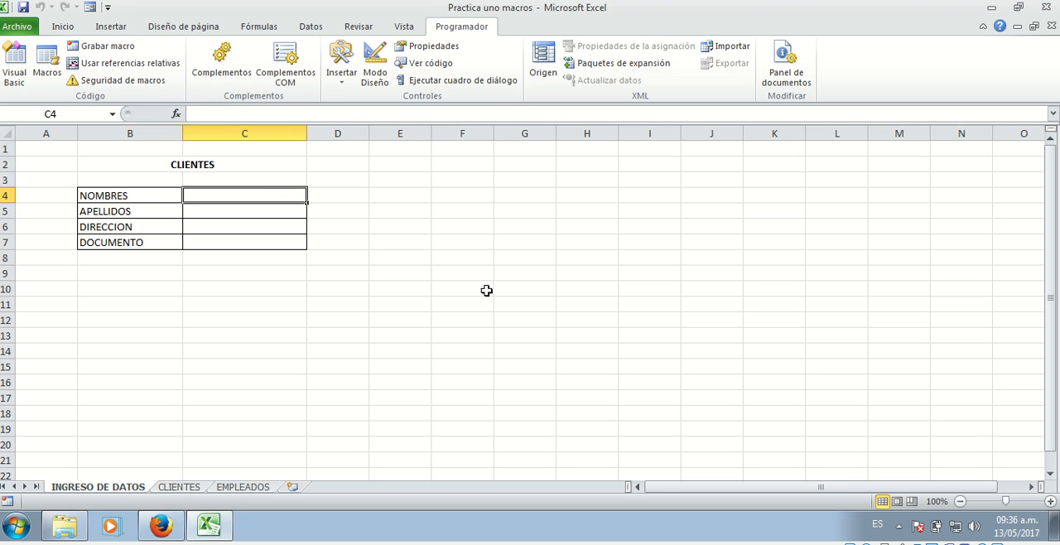
text(Juan)
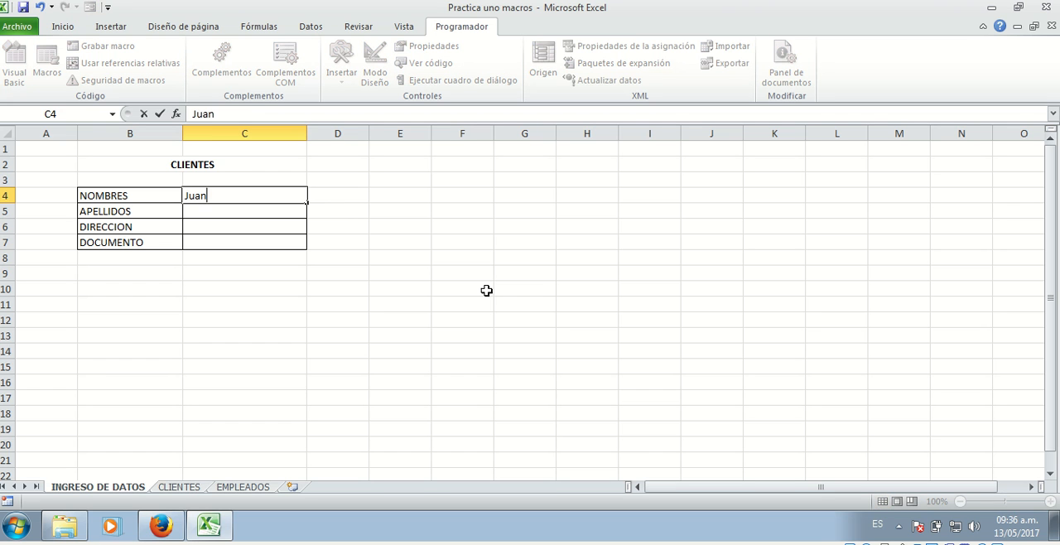
text( Martin)
key(Return)
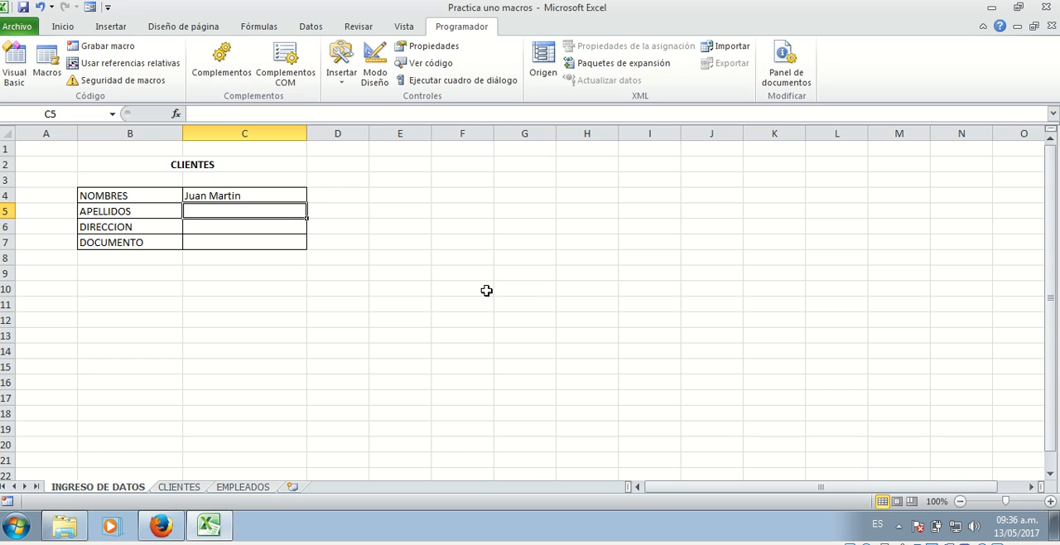
text(Mendoza)
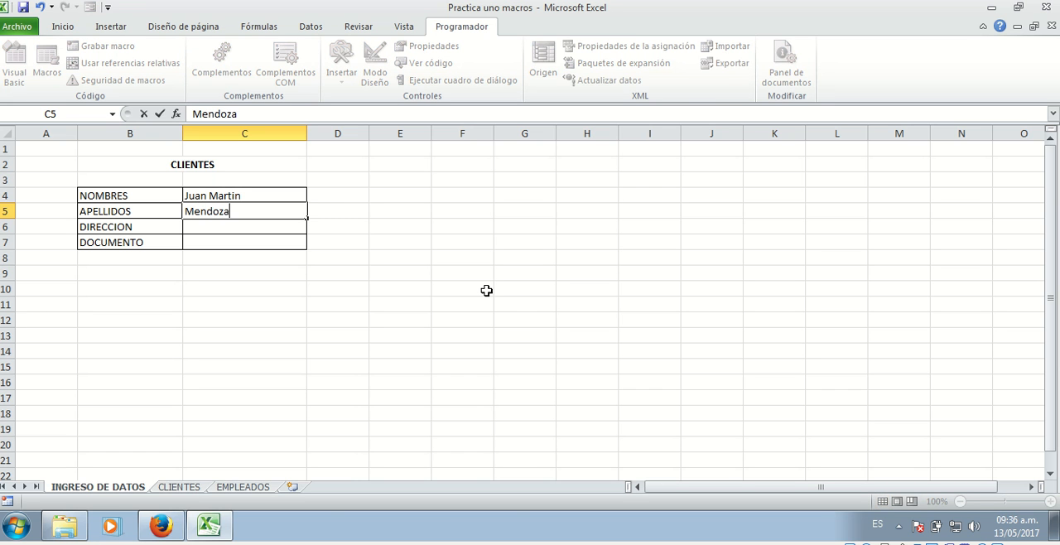
key(Return)
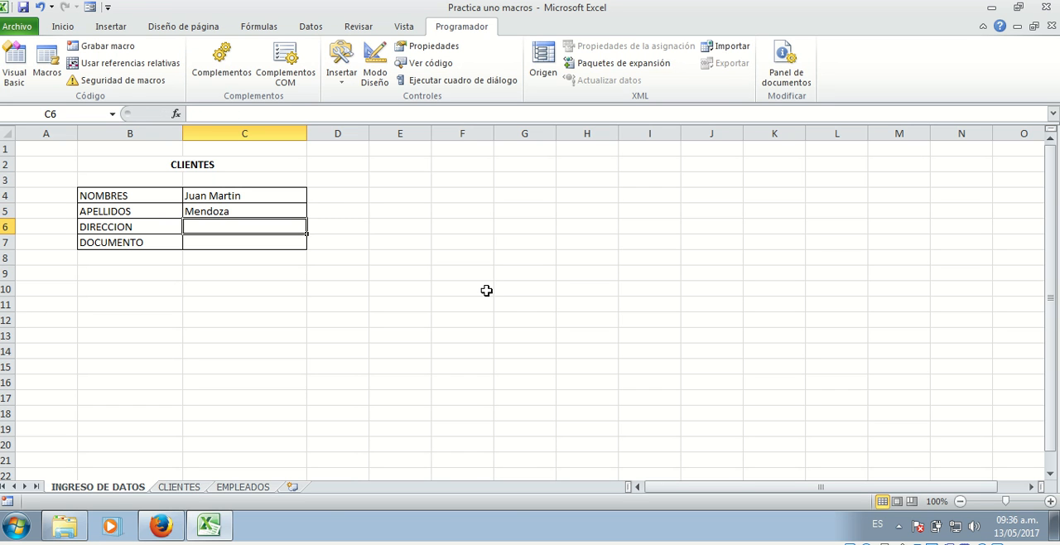
Fill in the client's street address in C6 and identity document number in C7
text(Calle 34 # 45 -)
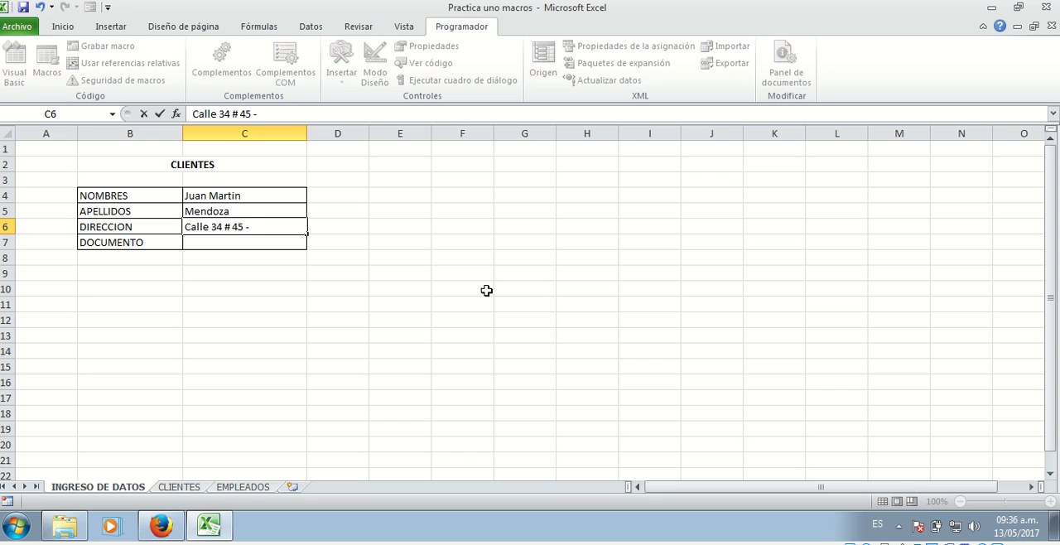
text(43)
key(Return)
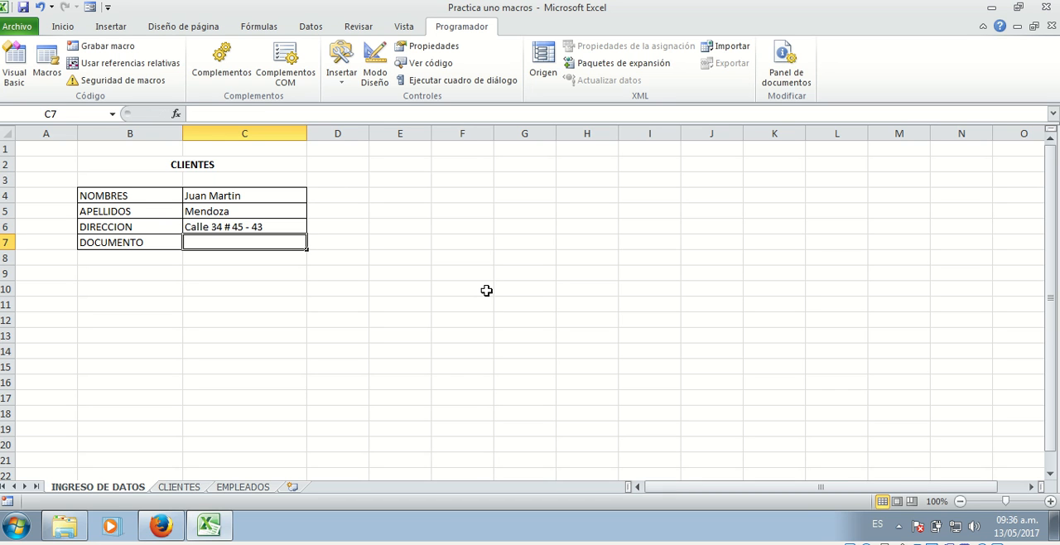
text(22338874)
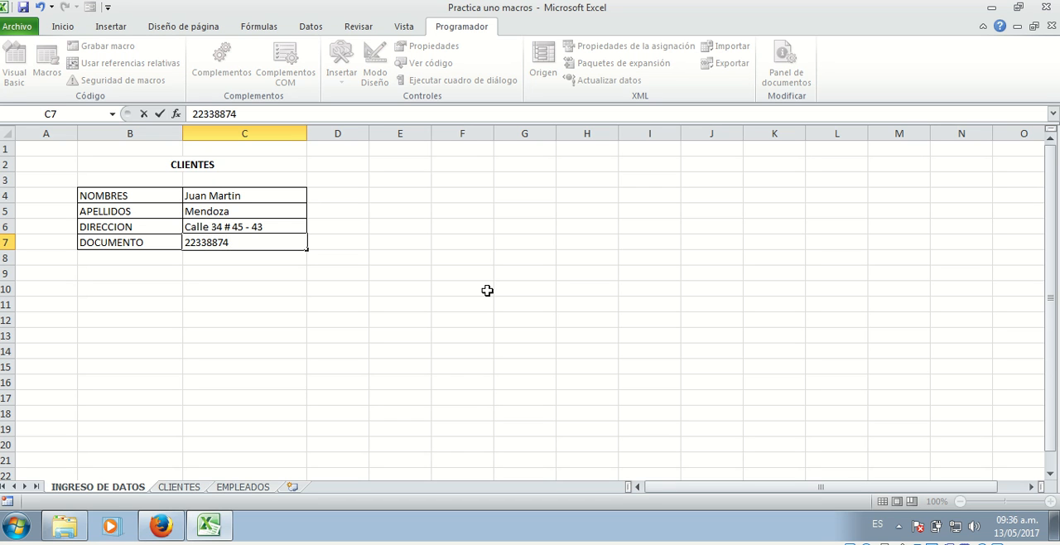
key(Return)
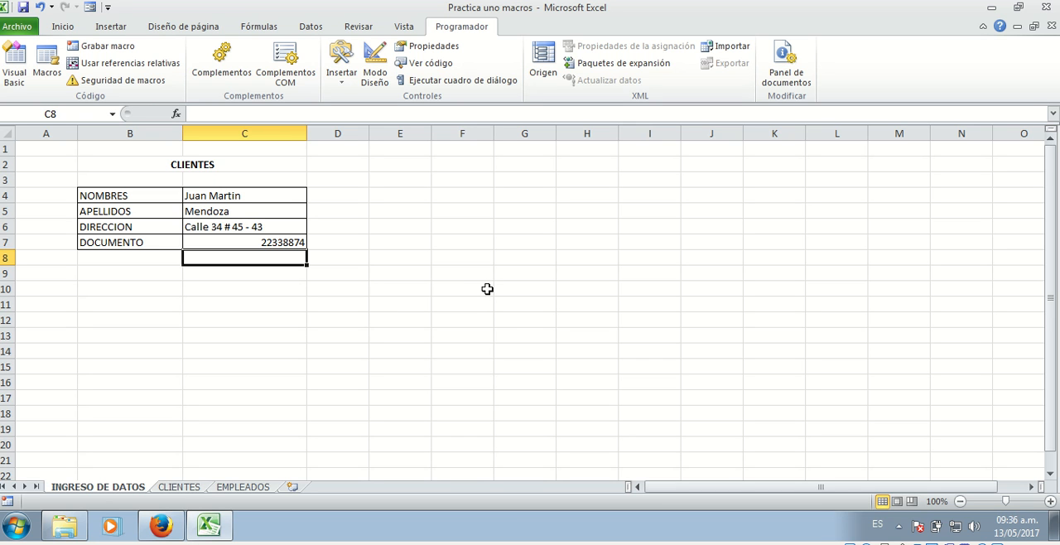
Run the recorded client macro to transfer the form entry, and view the record on the CLIENTES sheet
key(ctrl+c)
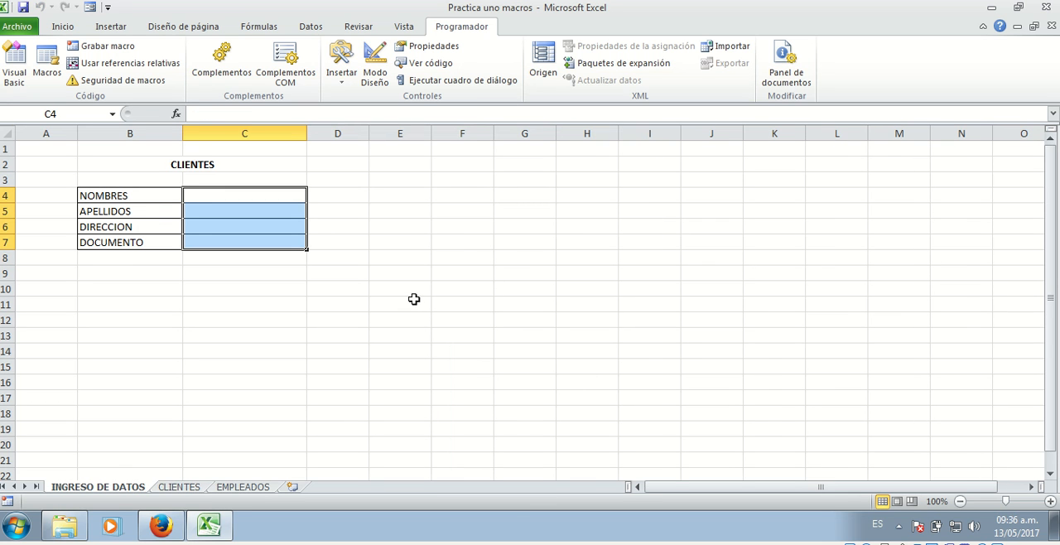
click(179, 489)
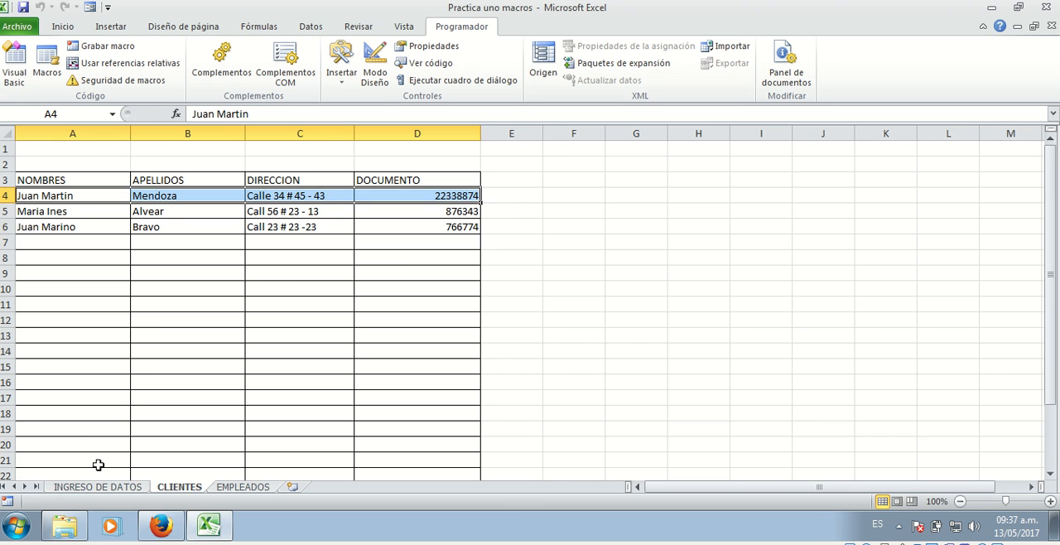
Enter a second client's first name in C4 and surname in C5 of the INGRESO DE DATOS form
click(93, 489)
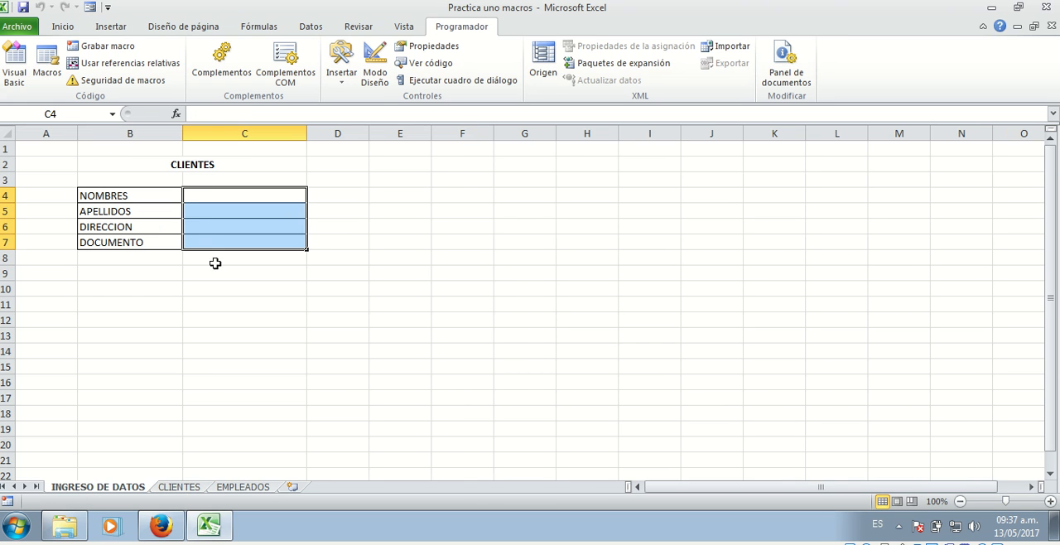
click(214, 199)
text(Alejandra)
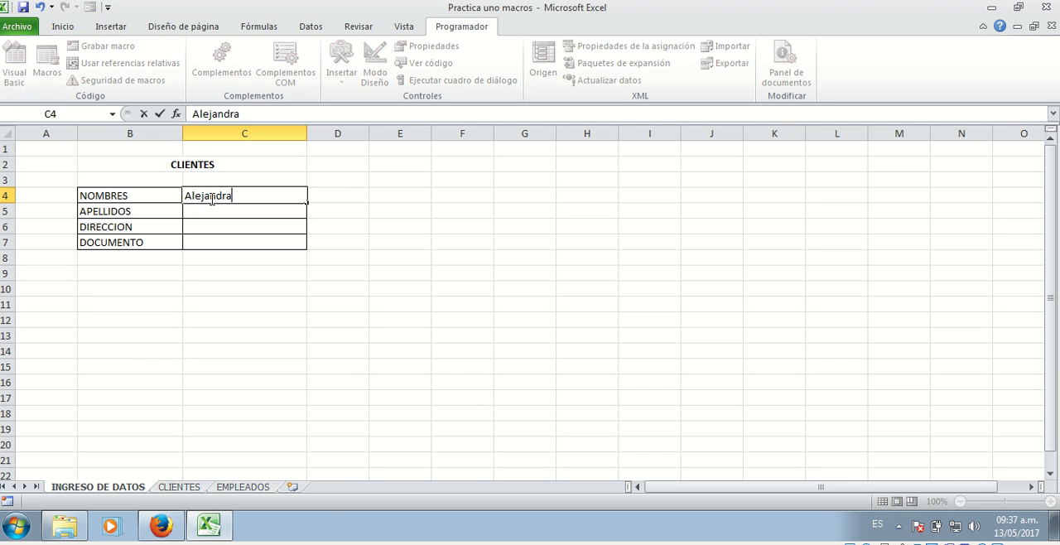
key(Return)
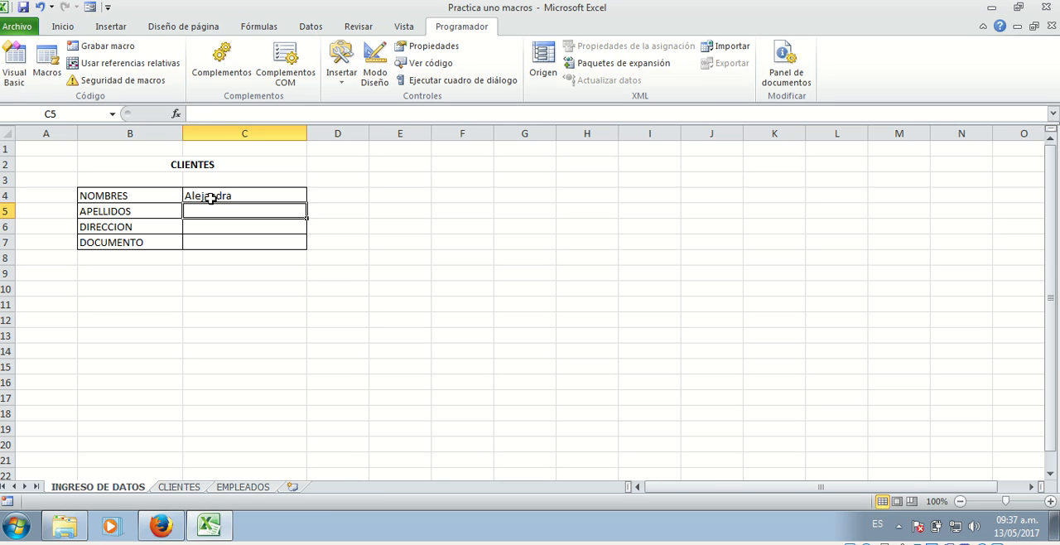
text(Bre)
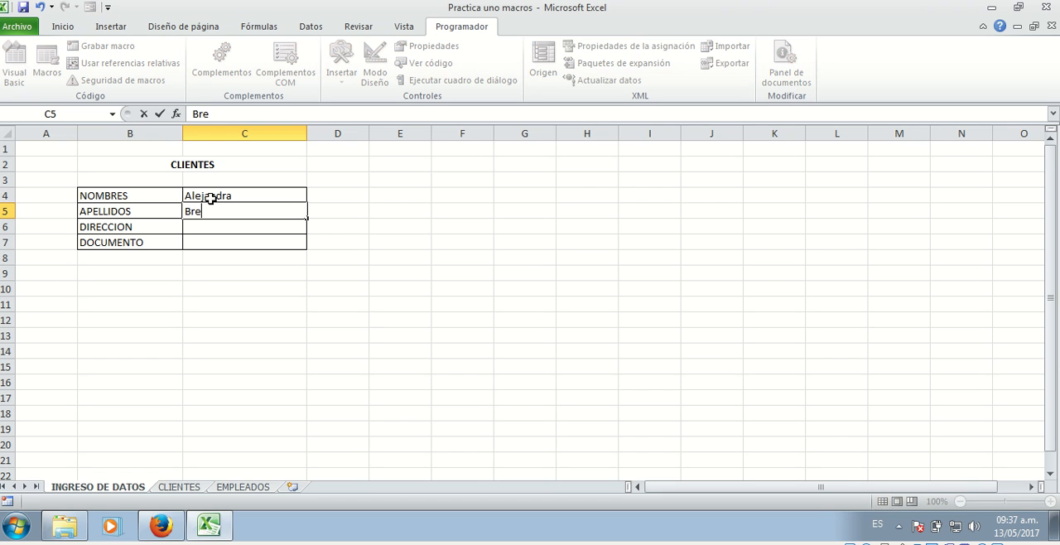
text(avo)
key(Return)
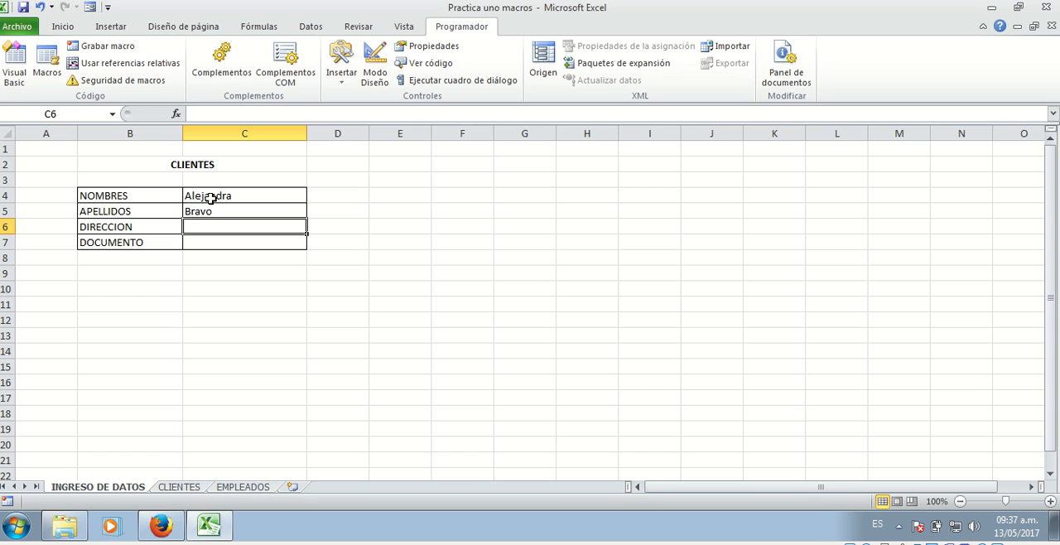
Enter the second client's street address in C6 and identity document number in C7
text(Carrera 34 # 23 - 13)
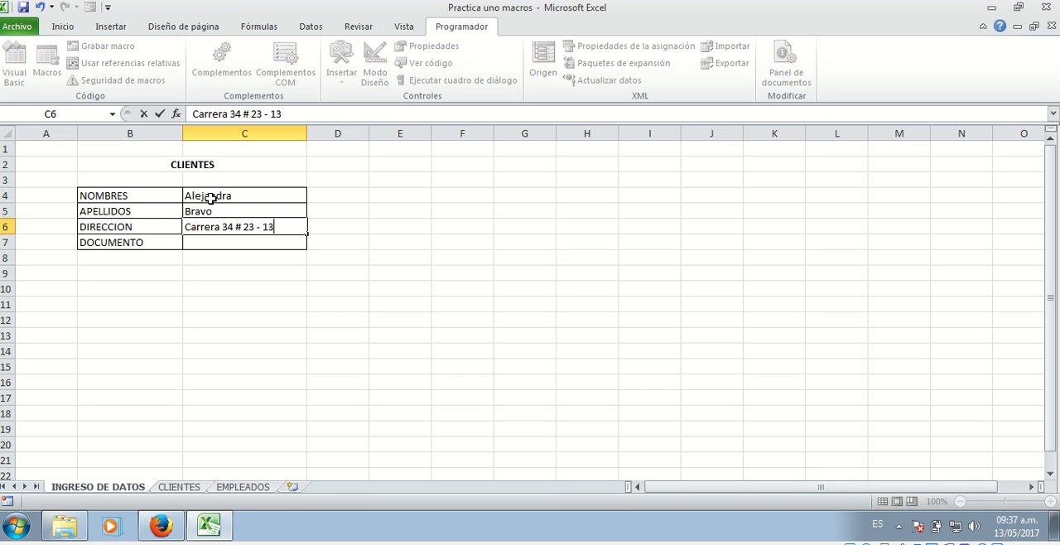
key(Return)
text(8774747)
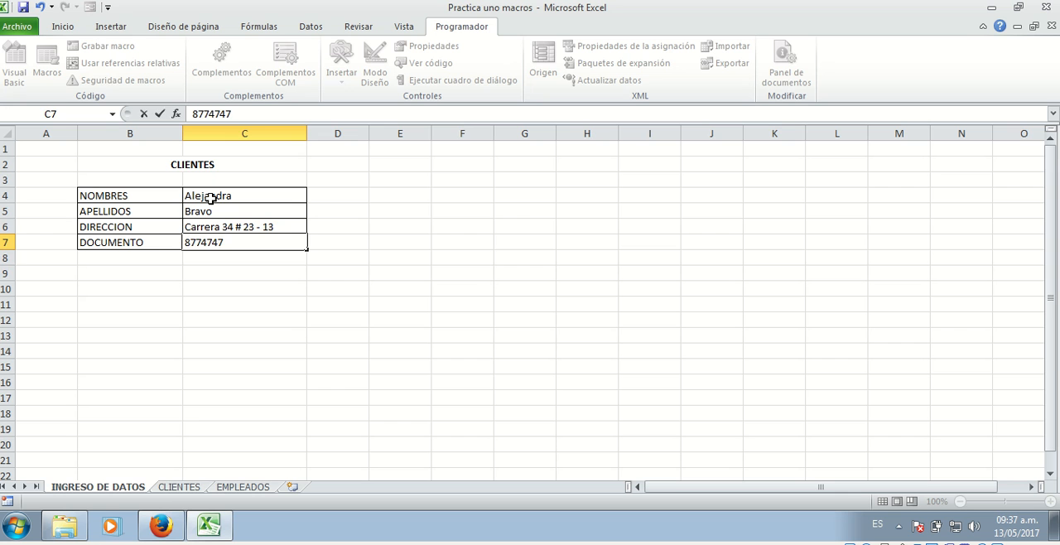
key(Return)
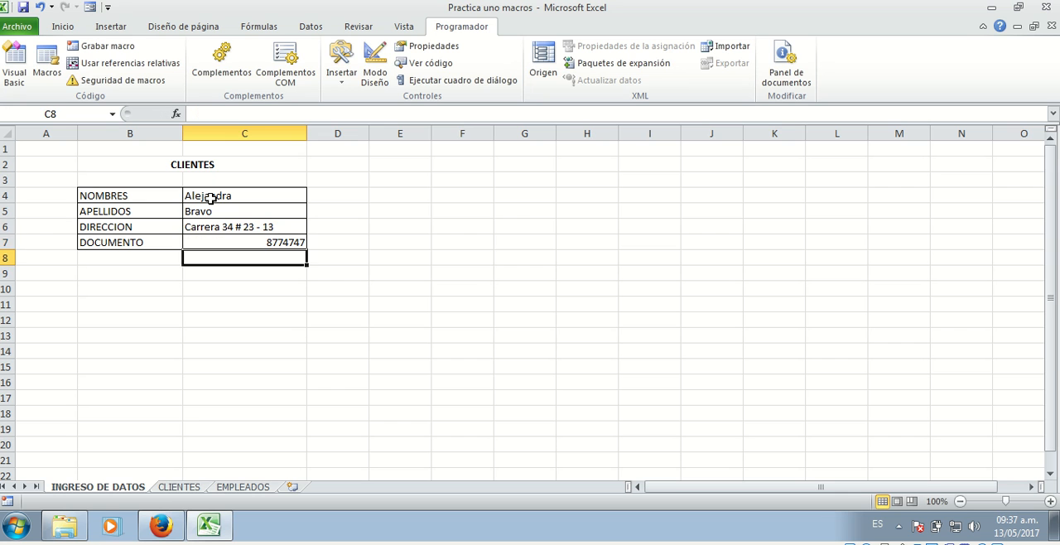
Run the client macro on the second entry and open the CLIENTES sheet
key(ctrl+c)
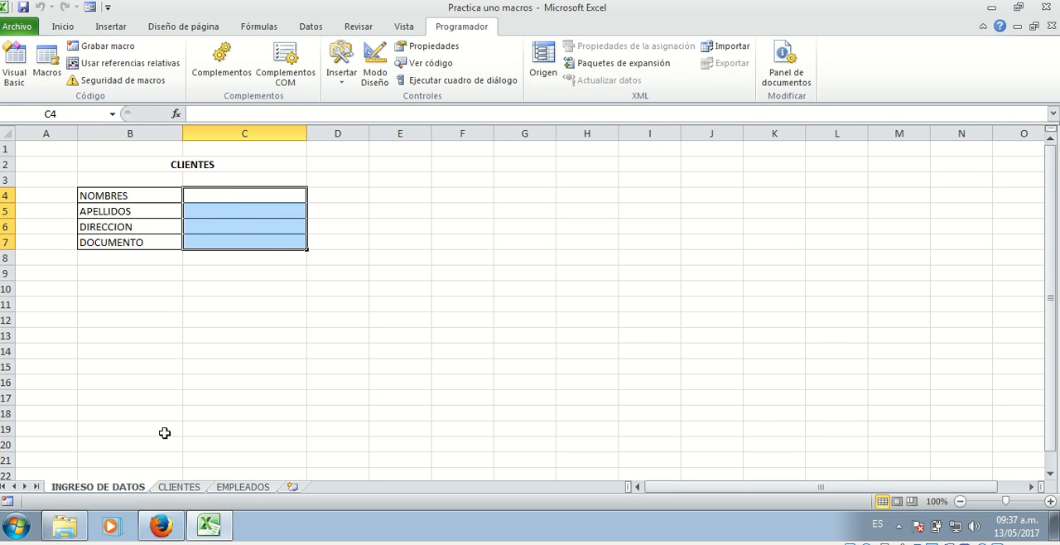
click(190, 487)
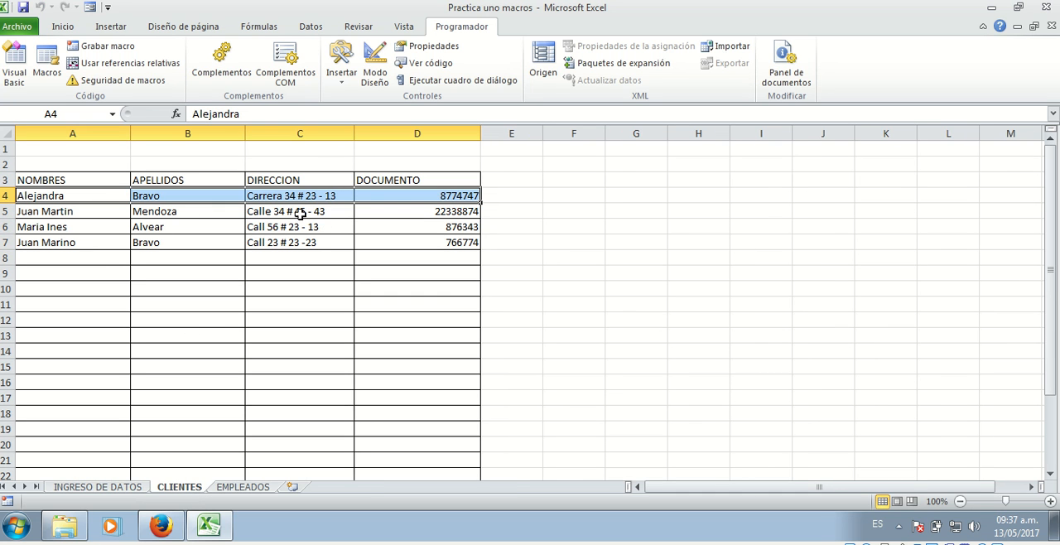
Examine the new record in row 4 and older records in rows 5 to 7 of CLIENTES, and entry cells C4:C7 on INGRESO DE DATOS
click(39, 194)
drag(39, 194, 470, 198)
drag(39, 212, 426, 244)
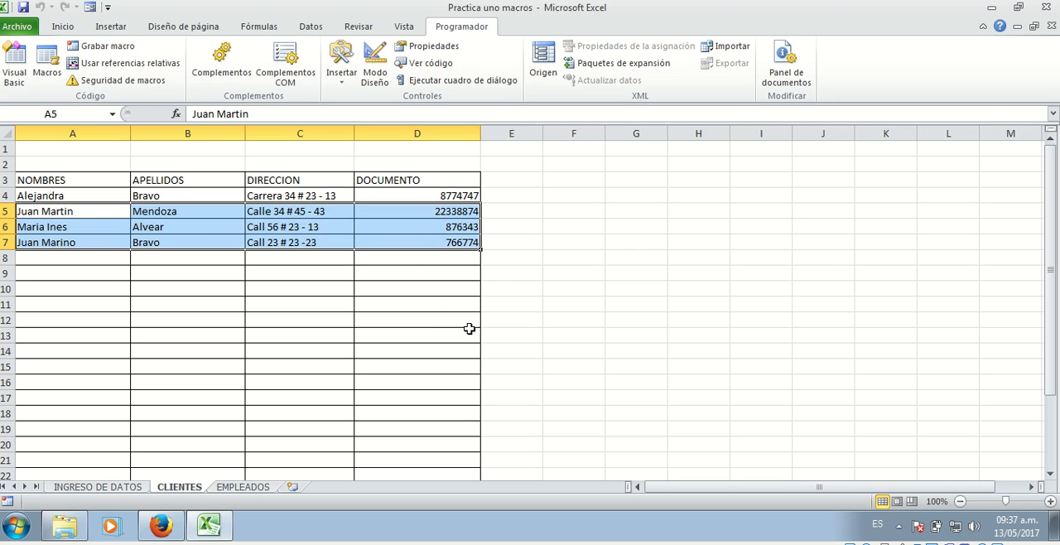
click(241, 292)
drag(43, 213, 427, 240)
click(126, 487)
click(187, 489)
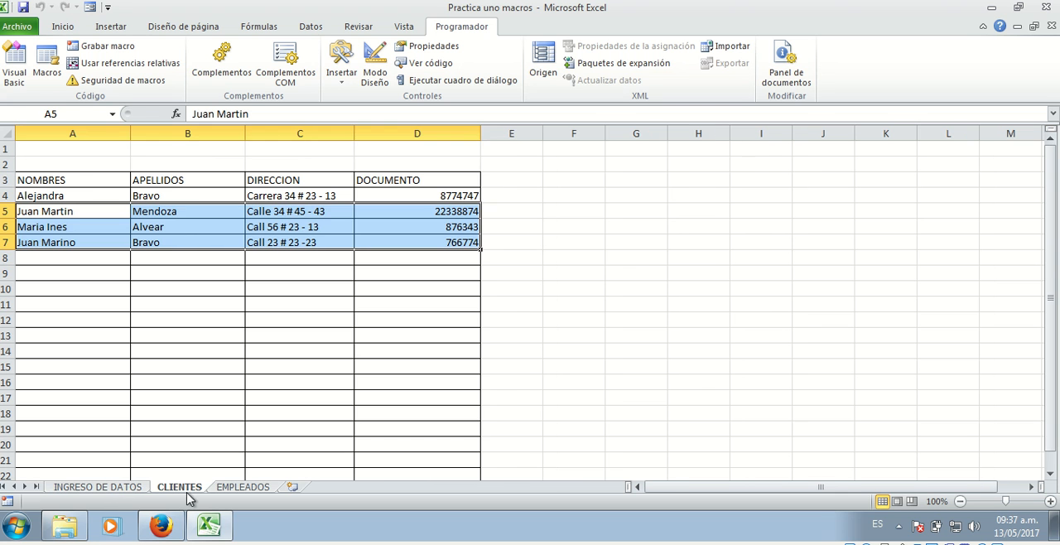
drag(52, 213, 392, 243)
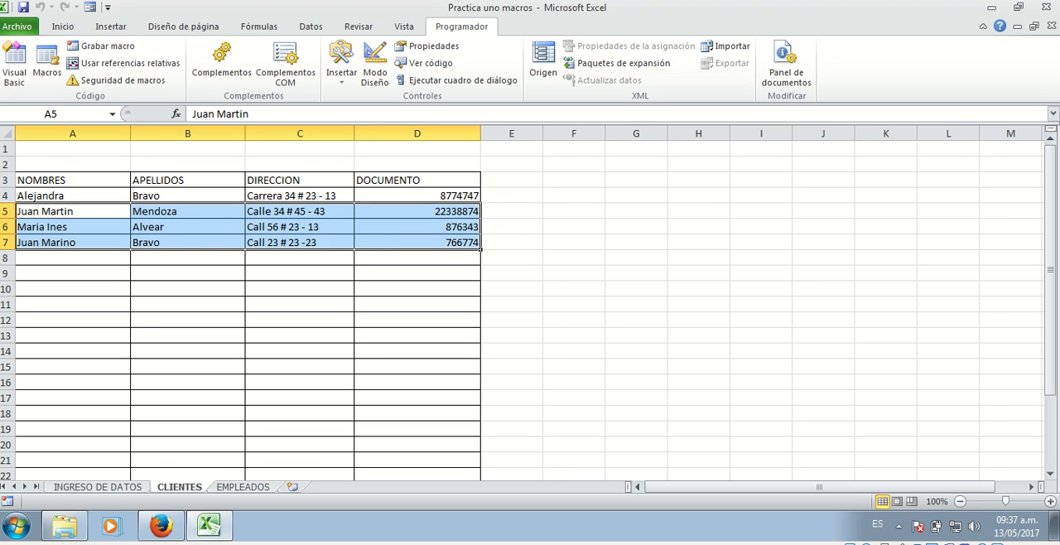
click(113, 488)
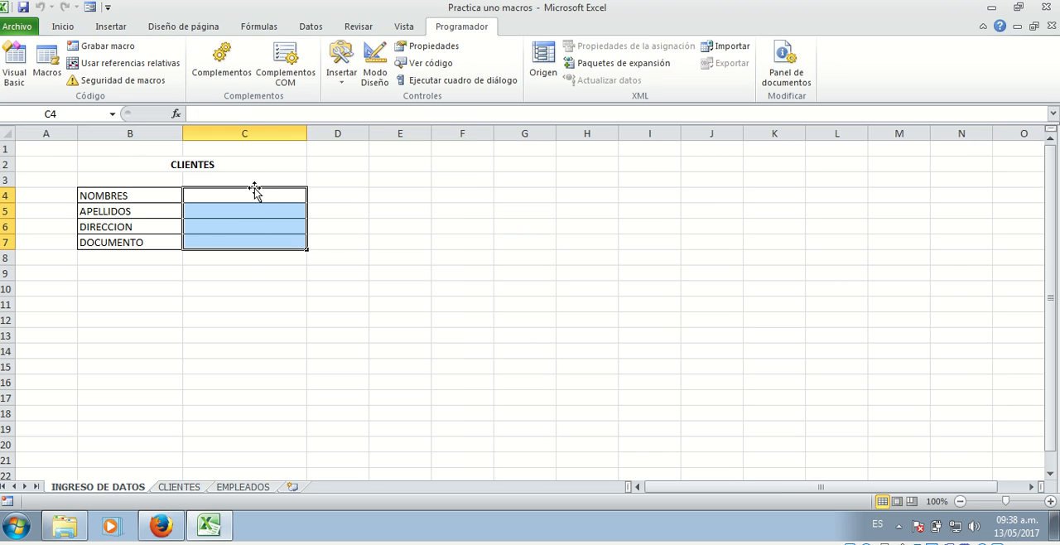
drag(257, 191, 263, 242)
Create a new workbook from the Libro en blanco template
click(29, 29)
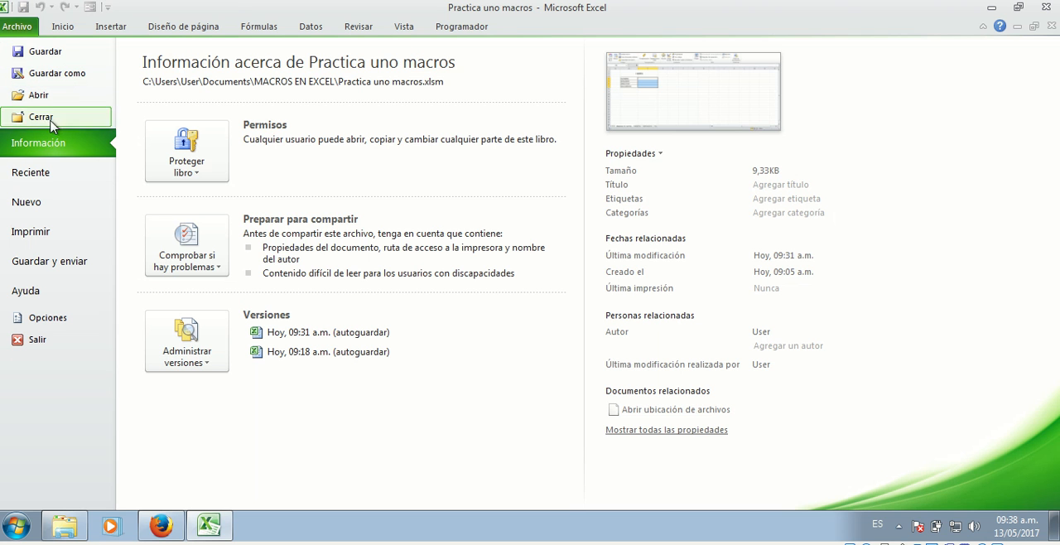
click(41, 204)
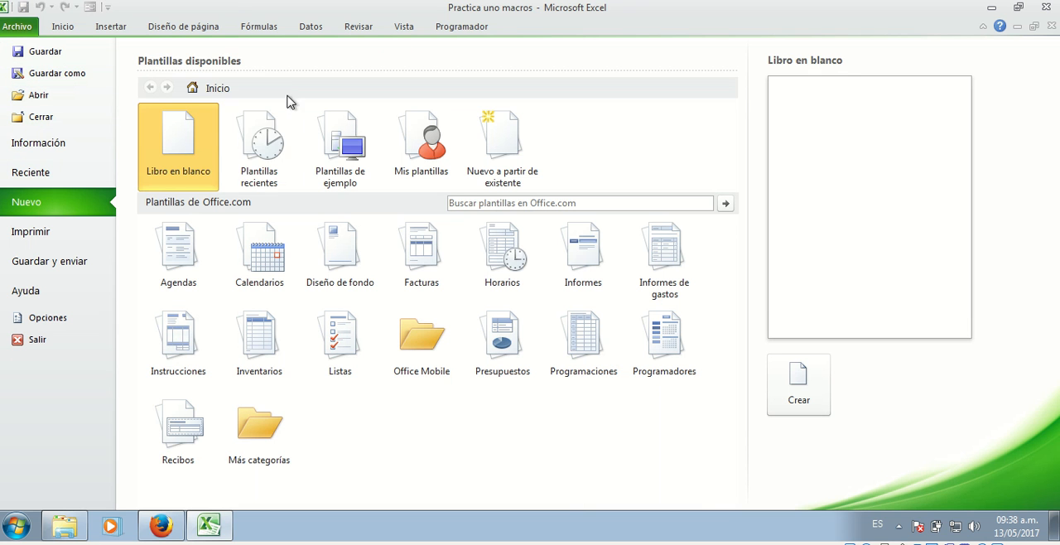
double_click(187, 156)
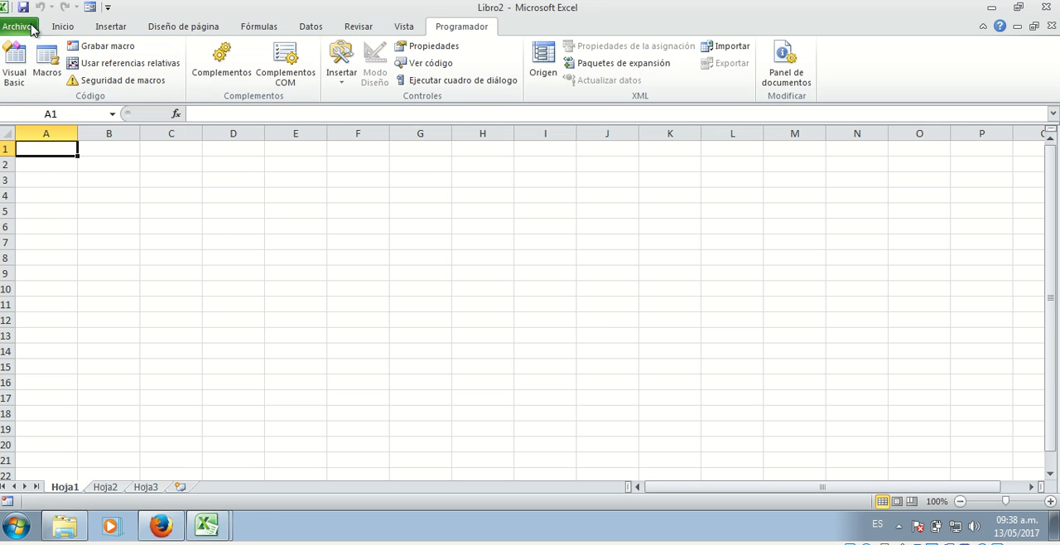
Start saving the new workbook under the file name "Practica uno macros en excel"
click(25, 27)
click(63, 78)
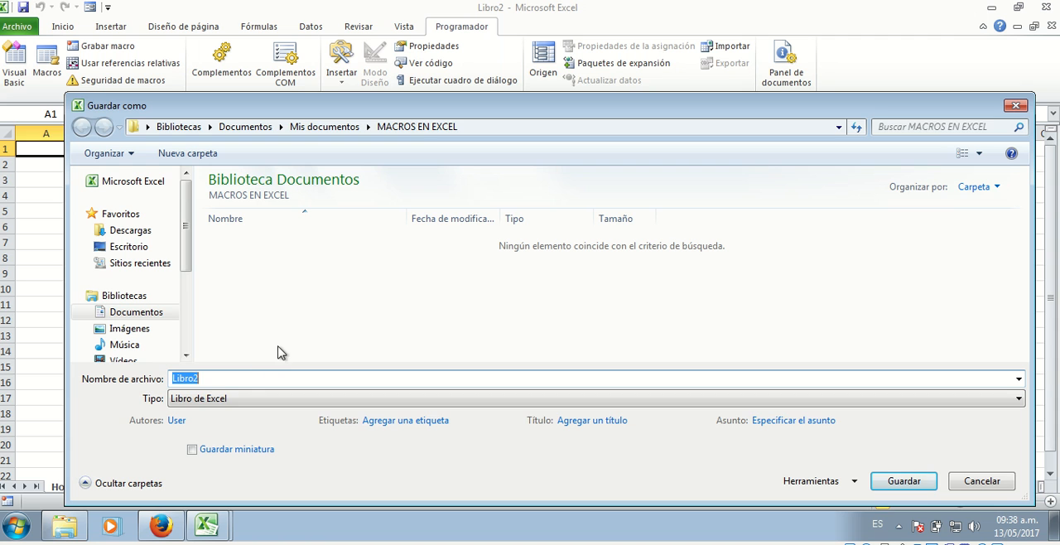
text(Practica)
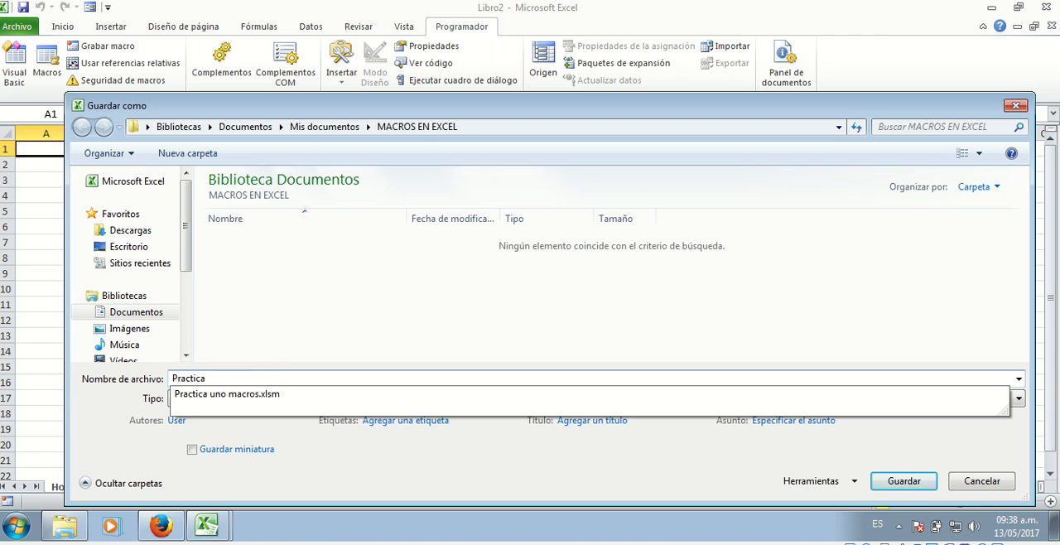
text( uni)
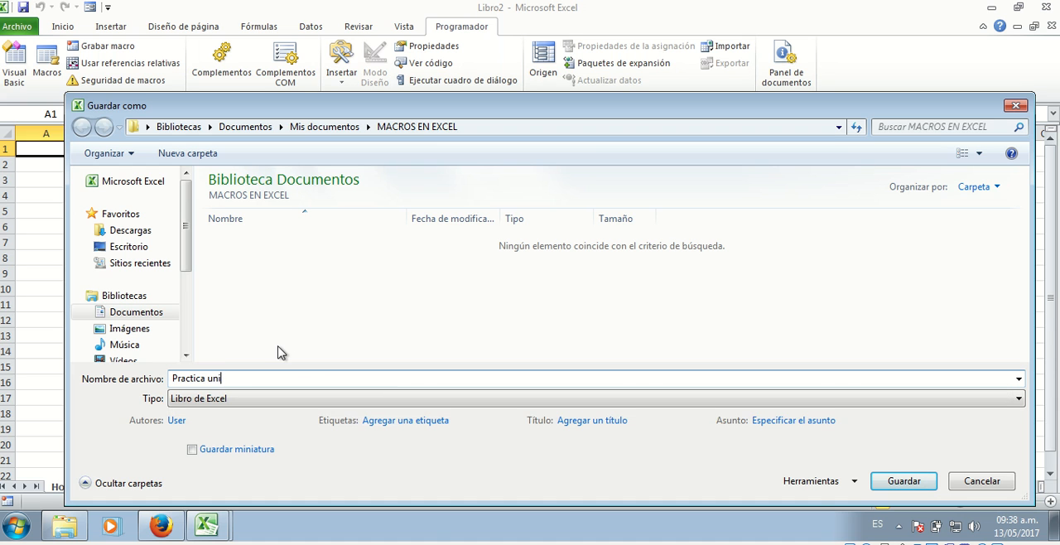
key(BackSpace)
text(o v)
key(BackSpace)
key(BackSpace)
key(BackSpace)
text(o)
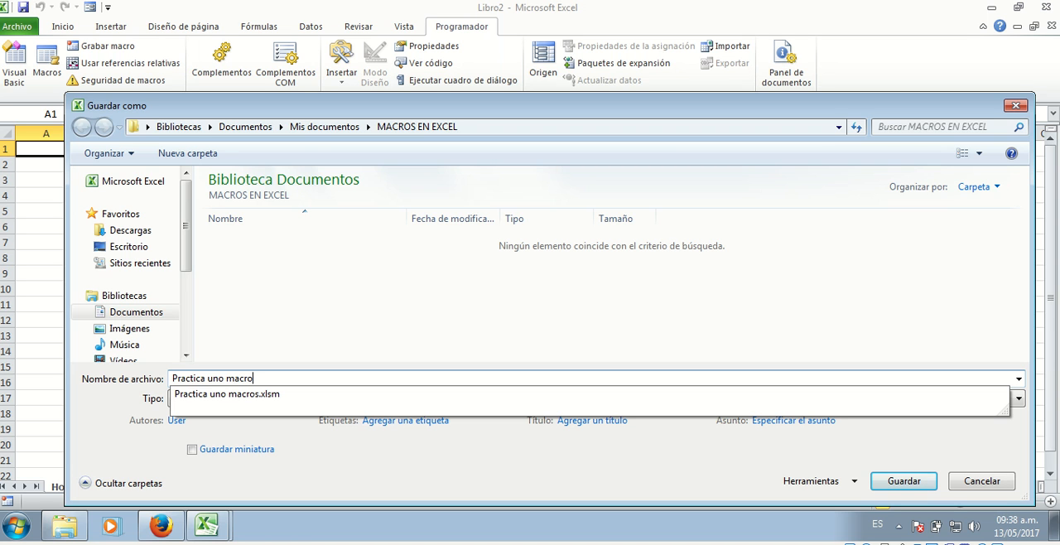
text(macros en excel)
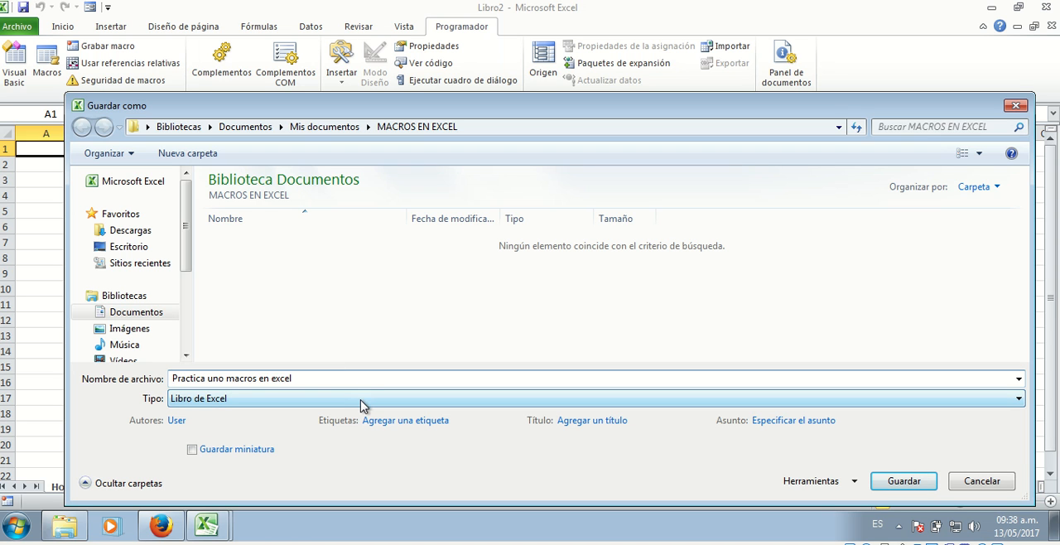
Set the file type to Libro de Excel habilitado para macros and save the workbook in the MACROS EN EXCEL folder
click(336, 407)
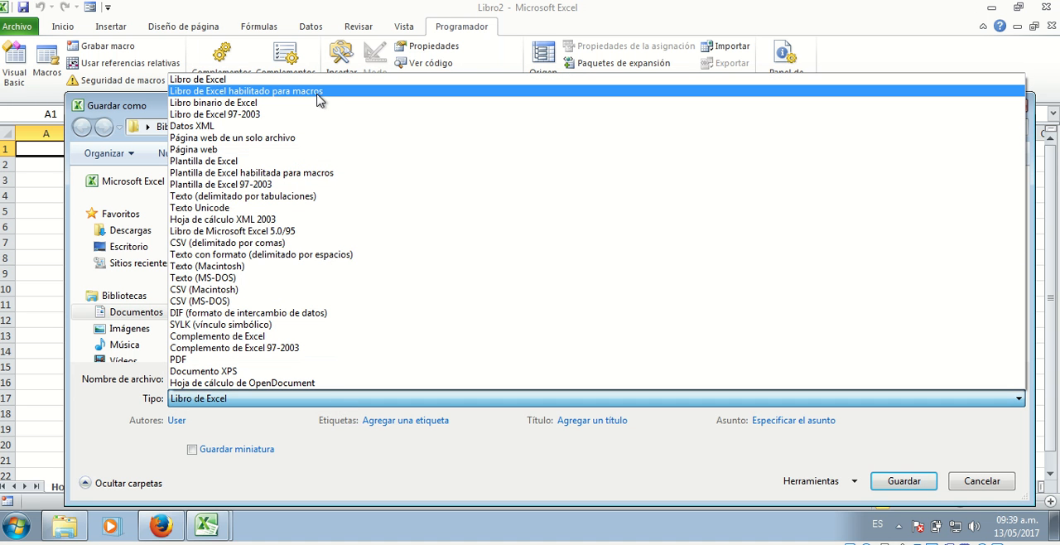
click(253, 398)
click(253, 398)
click(364, 91)
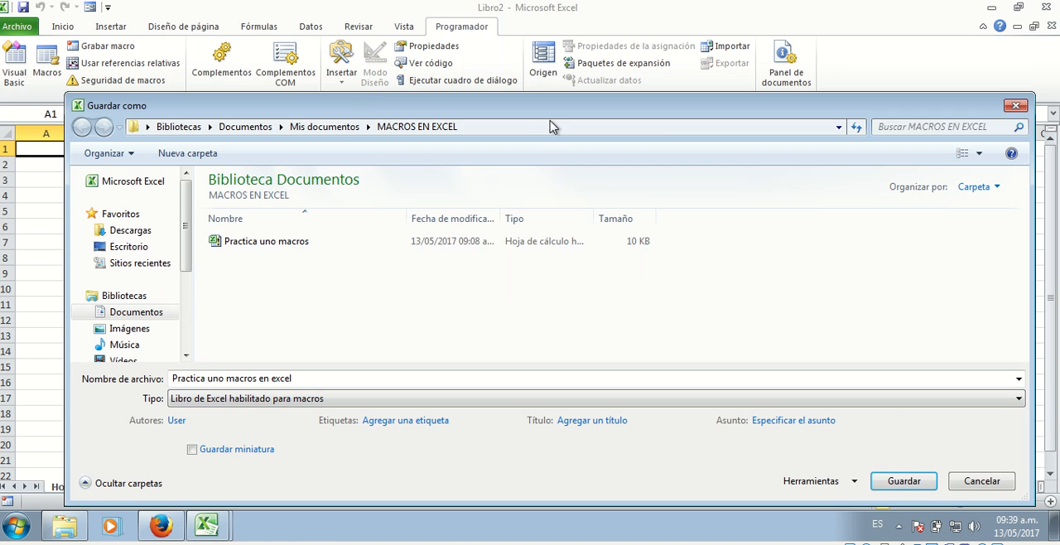
drag(526, 106, 517, 60)
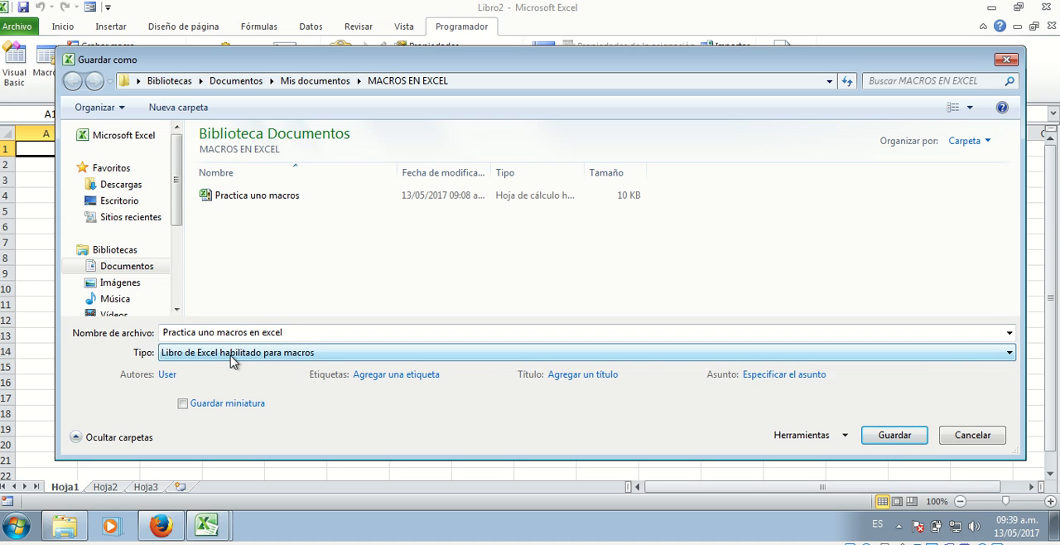
click(894, 435)
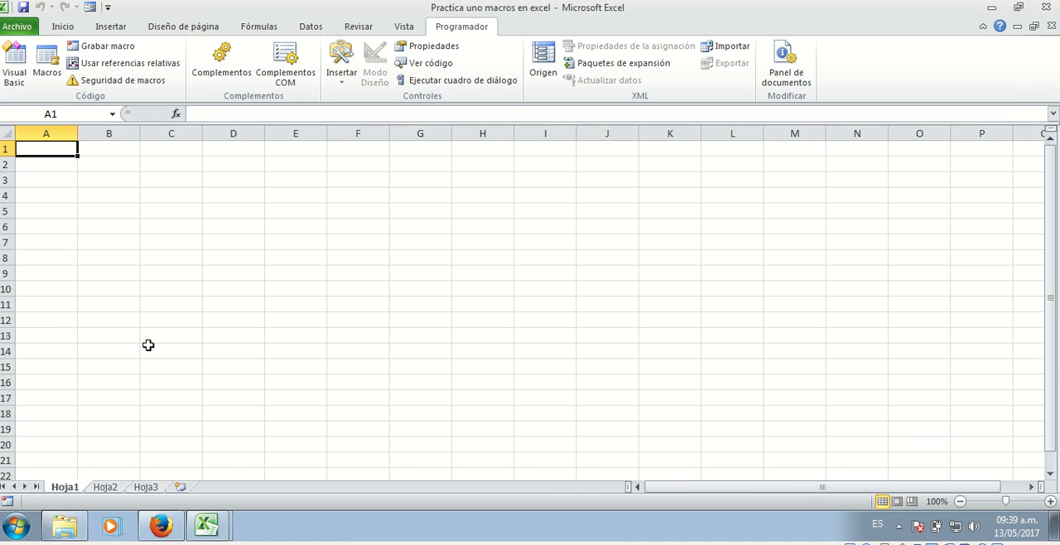
Switch to Windows Explorer and check the saved workbook in the MACROS EN EXCEL folder under Documentos
click(66, 531)
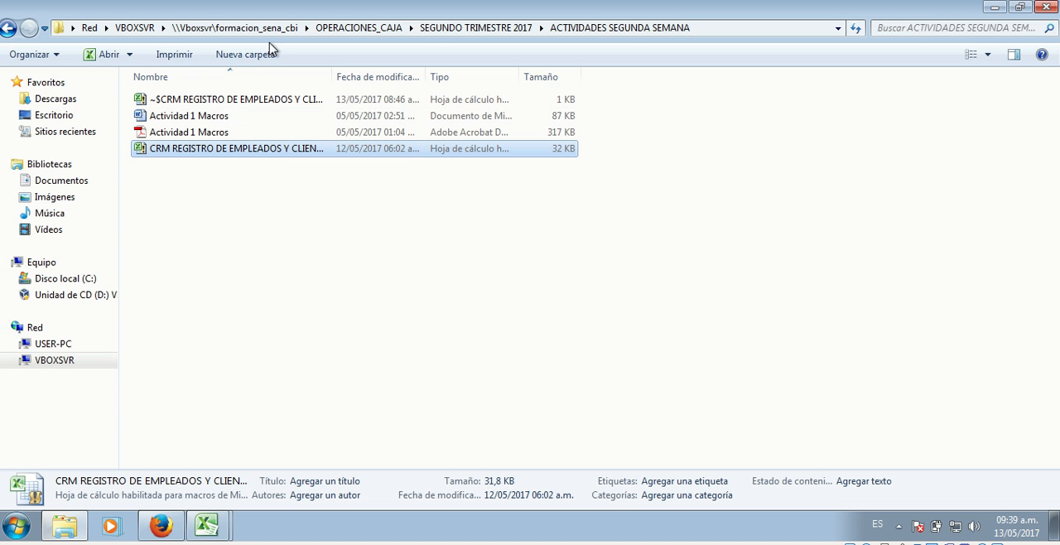
click(63, 181)
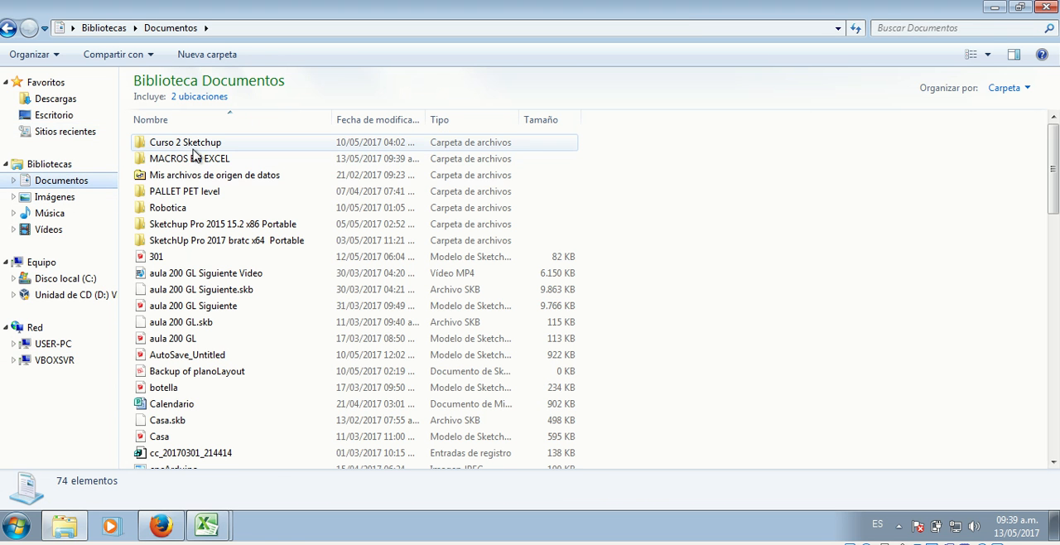
double_click(199, 159)
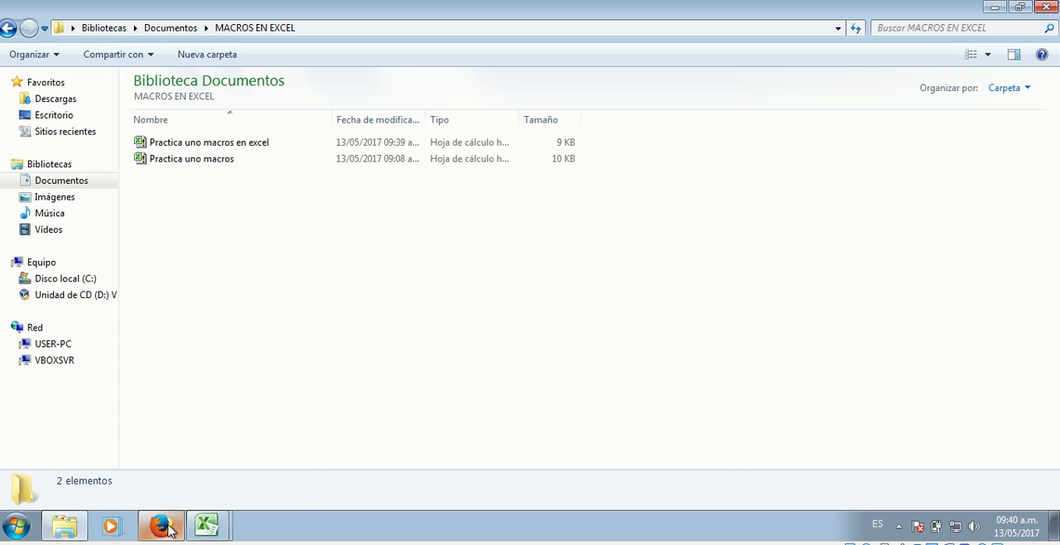
Switch back to the "Practica uno macros en excel" workbook in Excel
click(207, 525)
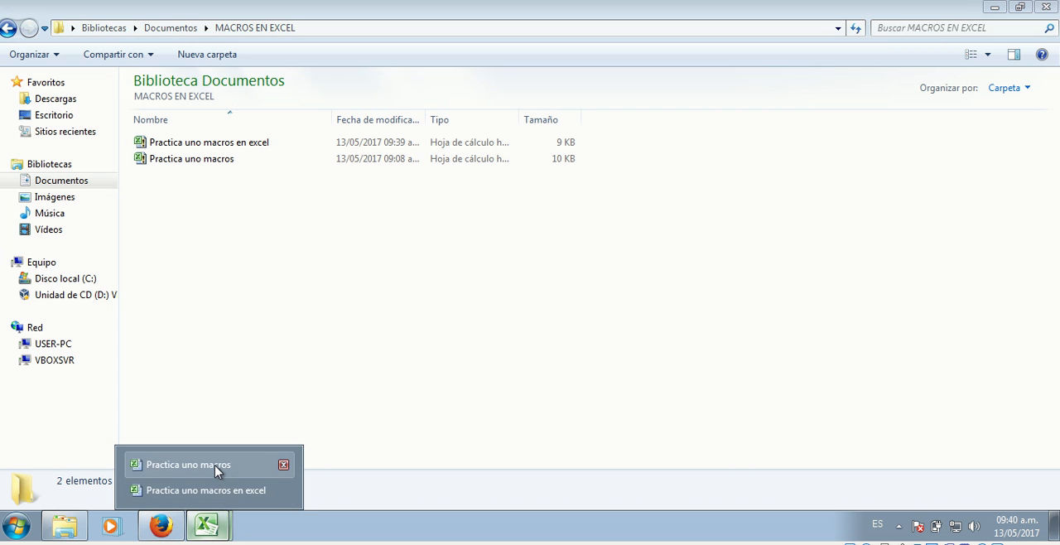
click(217, 490)
click(262, 225)
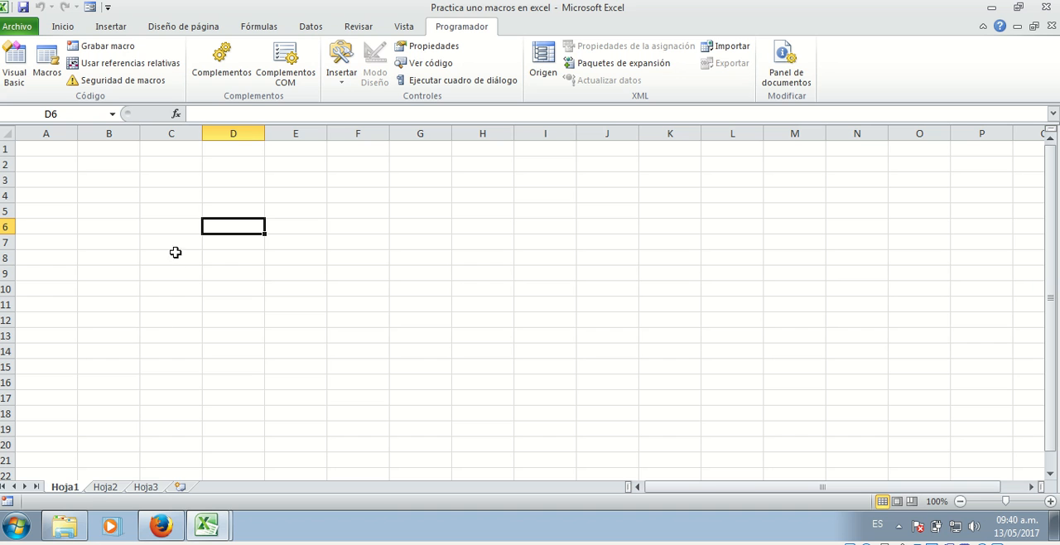
Rename the sheet Hoja1 as INGRESO DE DATOS
right_click(66, 491)
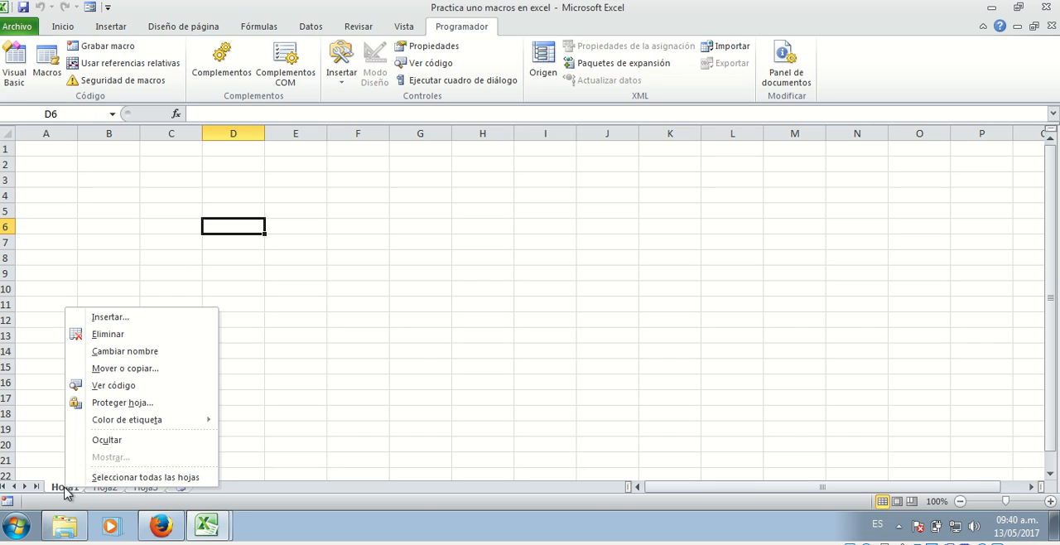
click(314, 397)
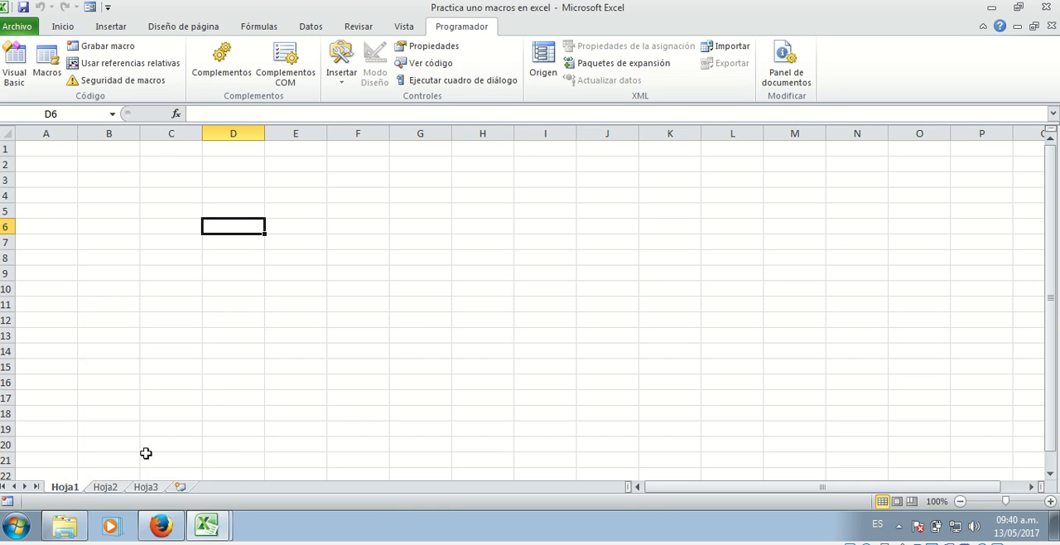
right_click(65, 491)
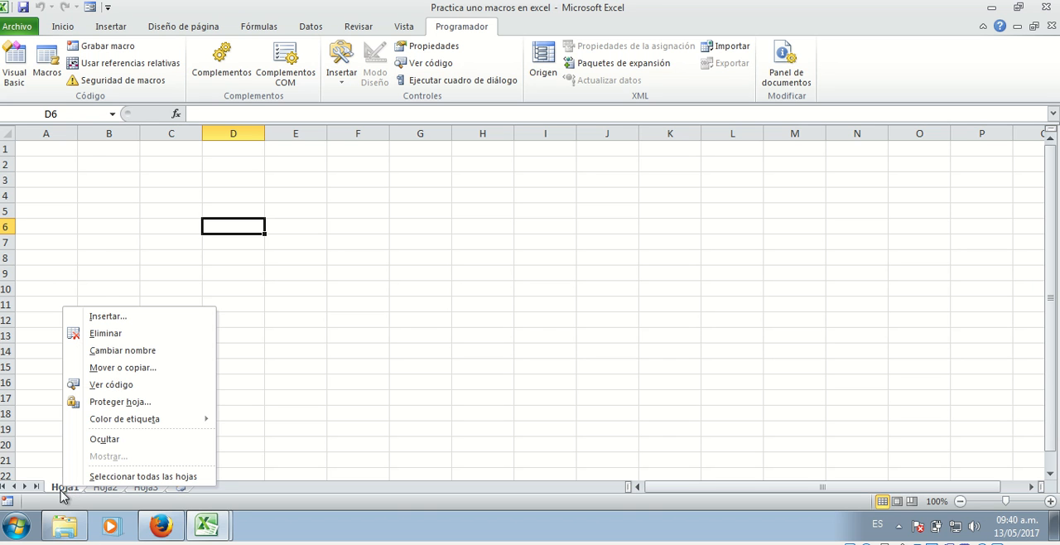
click(147, 352)
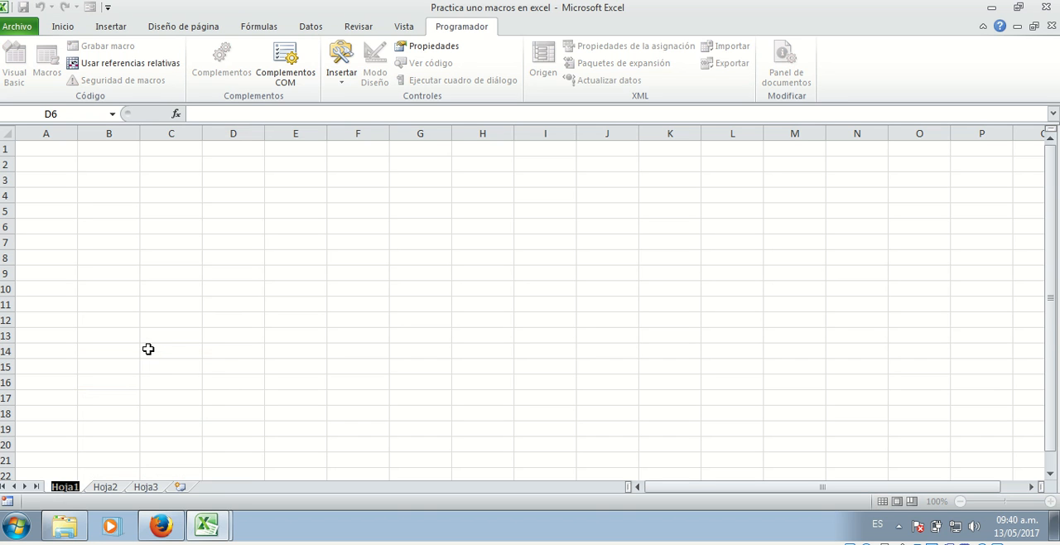
text(I)
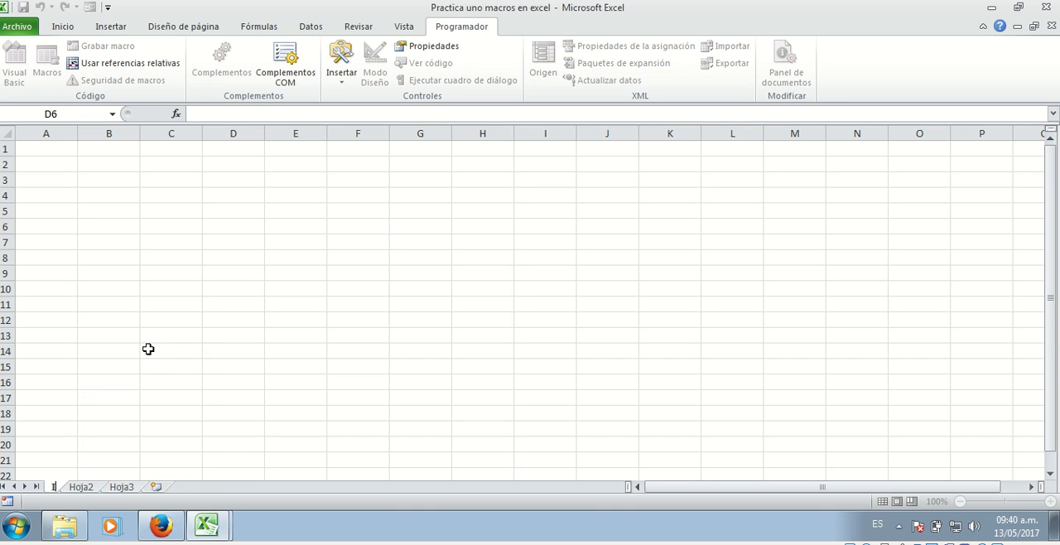
text(NGRESO DE DATOS)
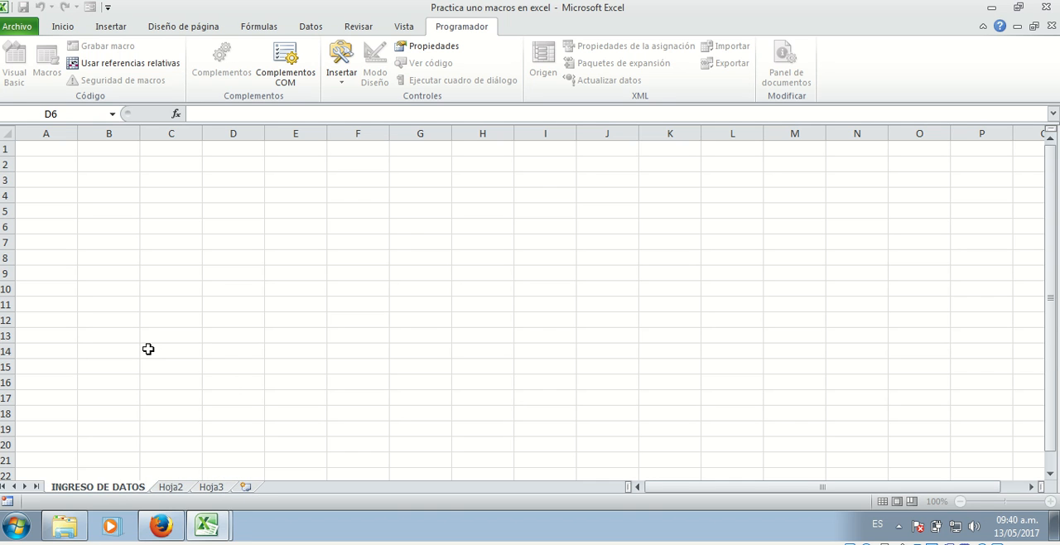
key(Return)
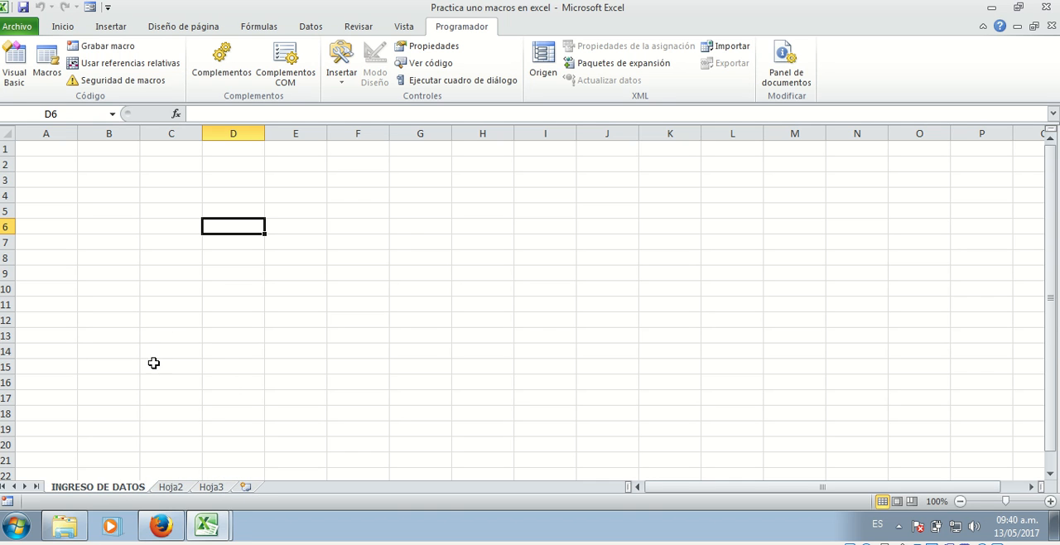
Rename the sheet Hoja2 as CLIENTES
click(176, 488)
right_click(175, 488)
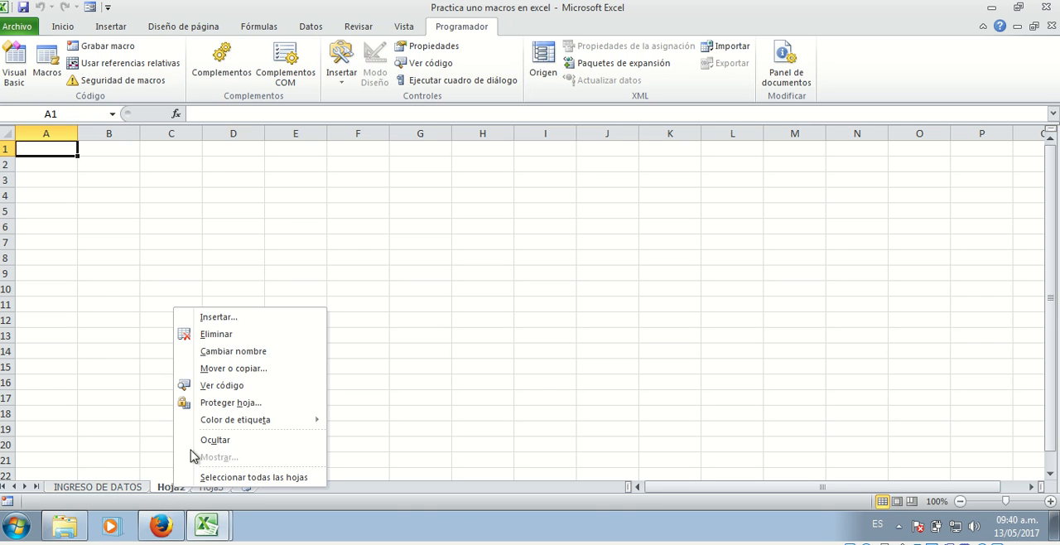
click(256, 352)
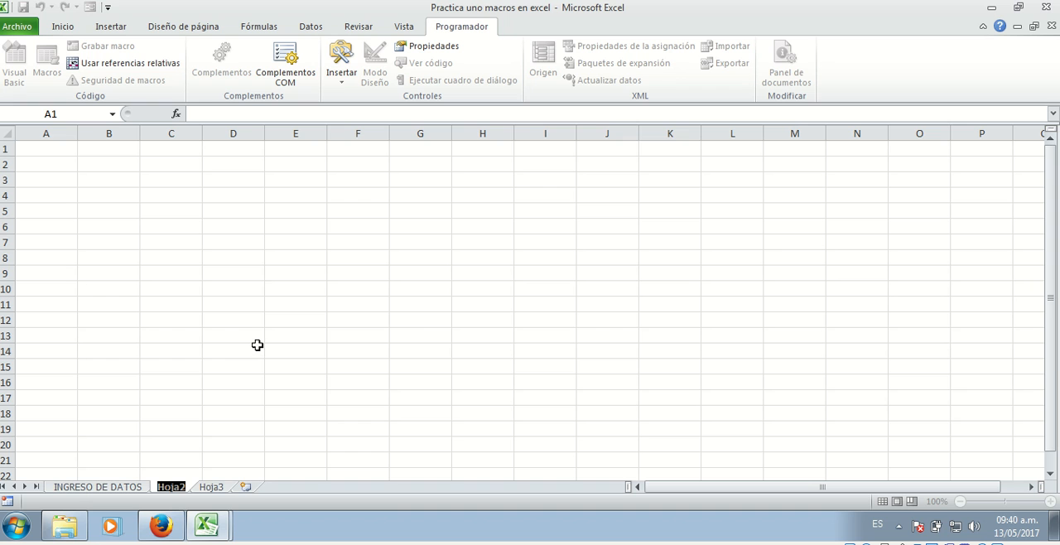
text(CLIENTES)
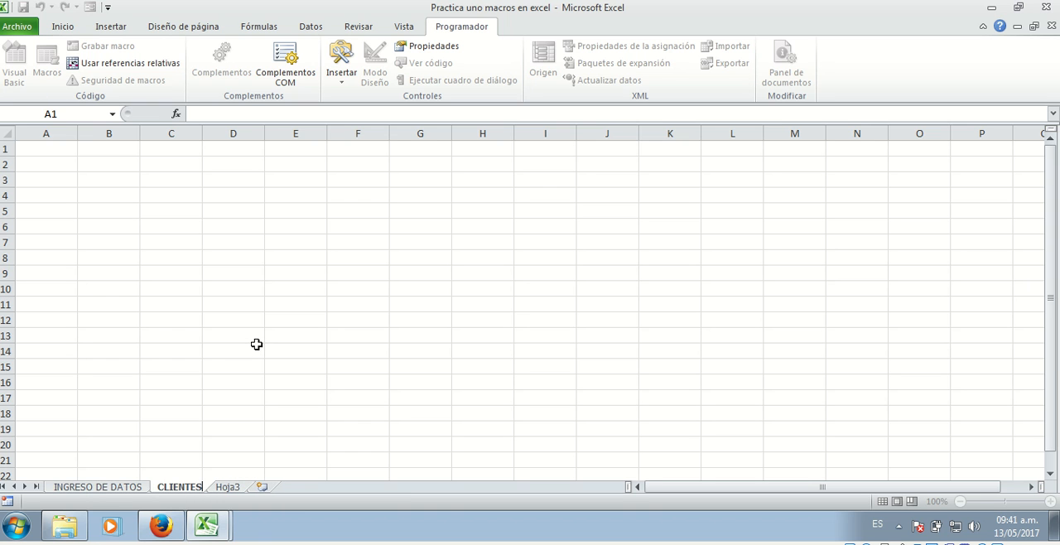
key(Return)
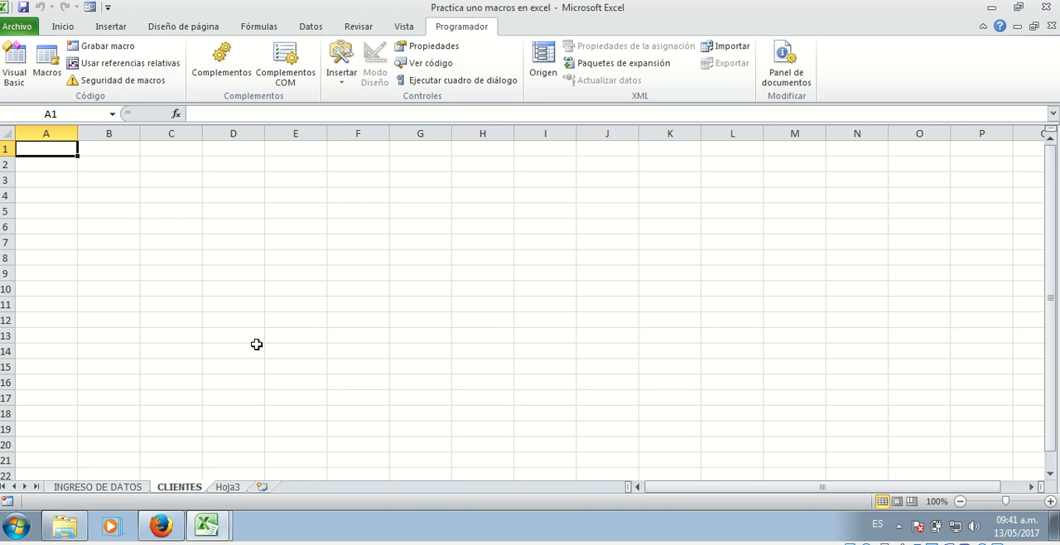
Rename the sheet Hoja3 as EMPLEADOS
click(230, 488)
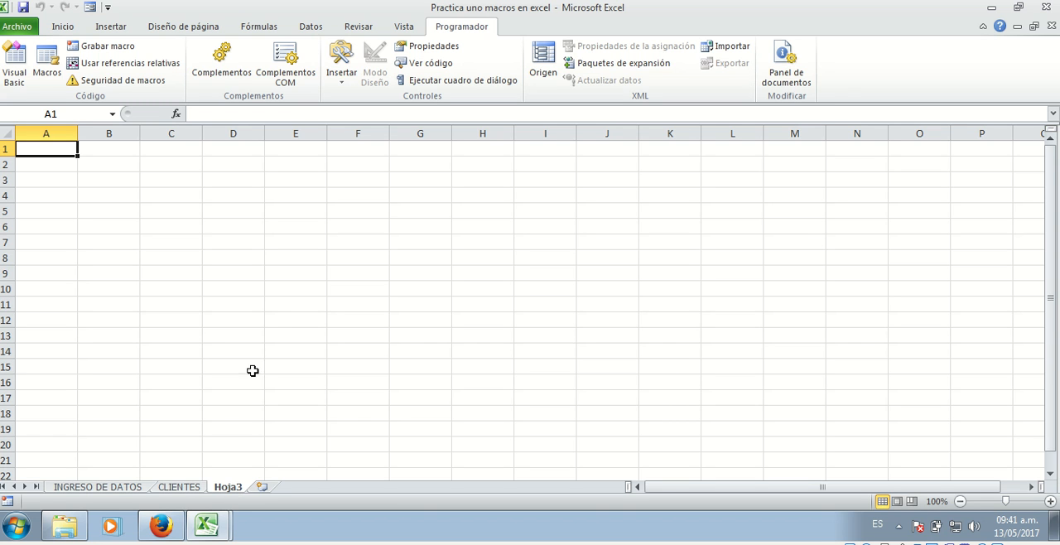
right_click(222, 490)
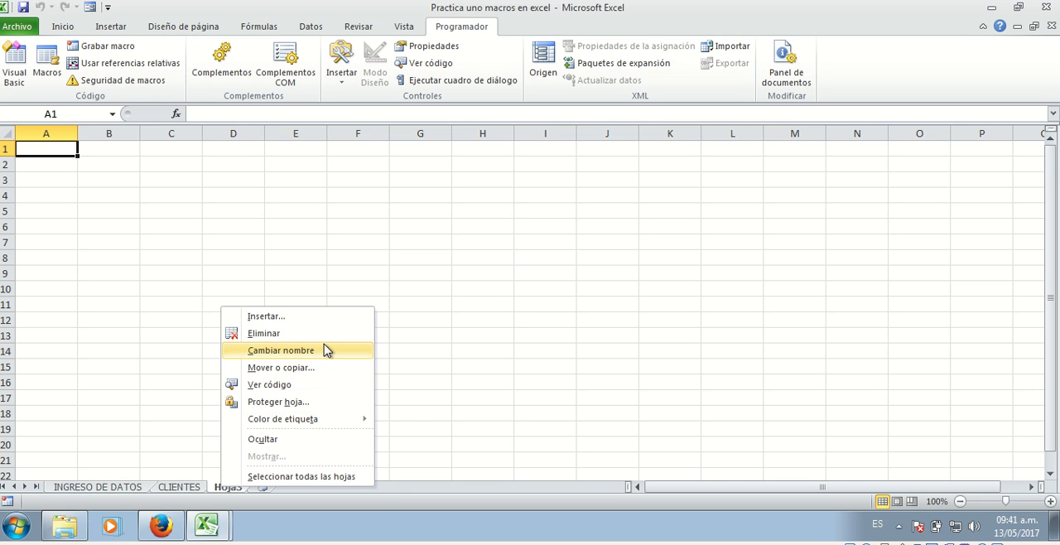
click(315, 354)
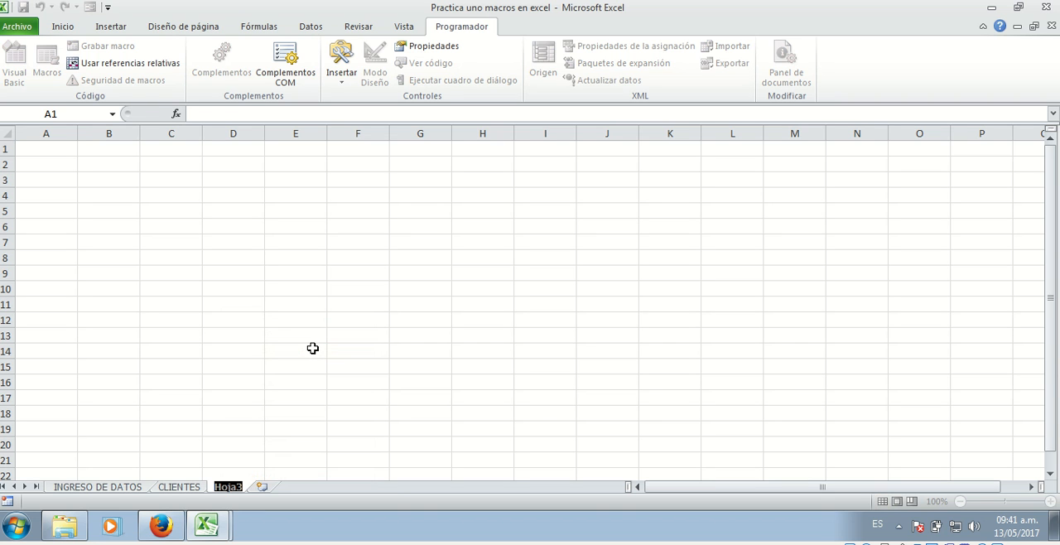
key(BackSpace)
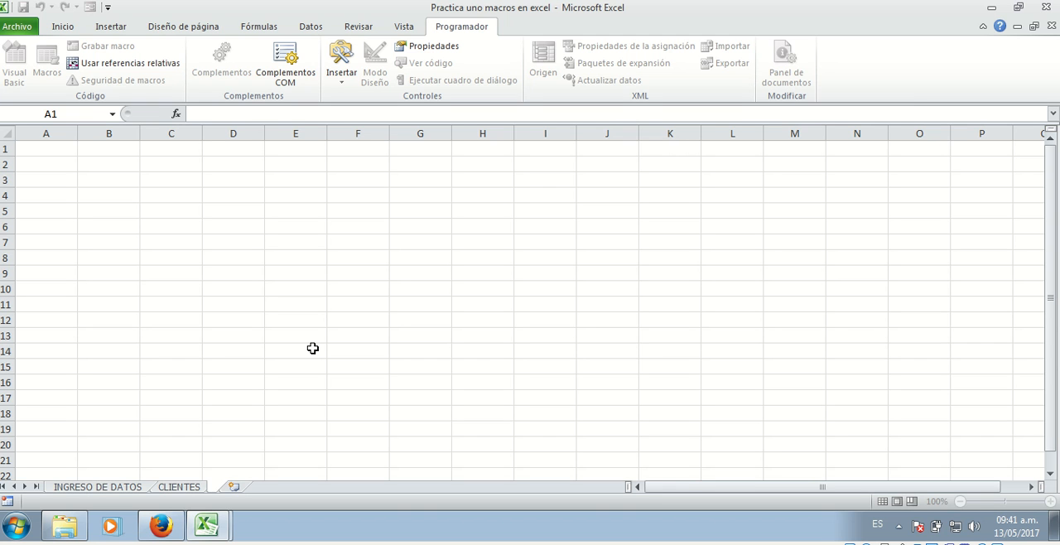
text(EMPLEADOS)
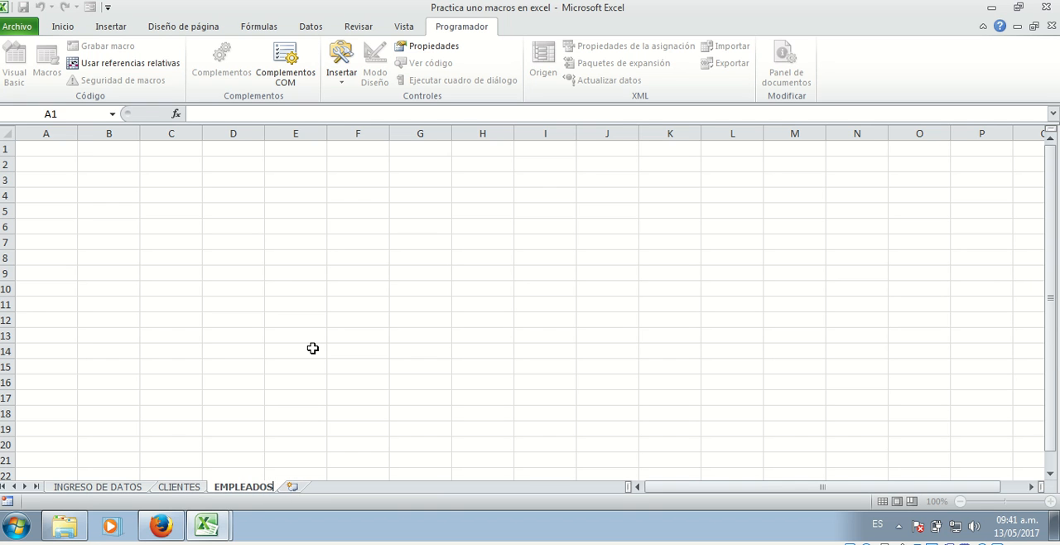
key(Return)
click(144, 304)
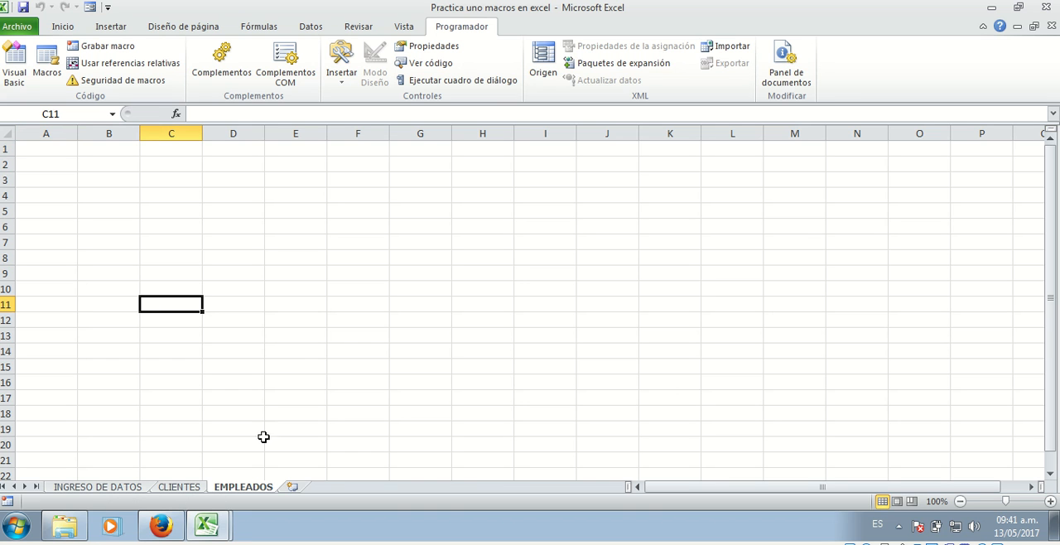
On the INGRESO DE DATOS sheet, enter the labels NOMBRES in B4 and APELLIDOS in B5
click(113, 489)
click(187, 487)
click(240, 488)
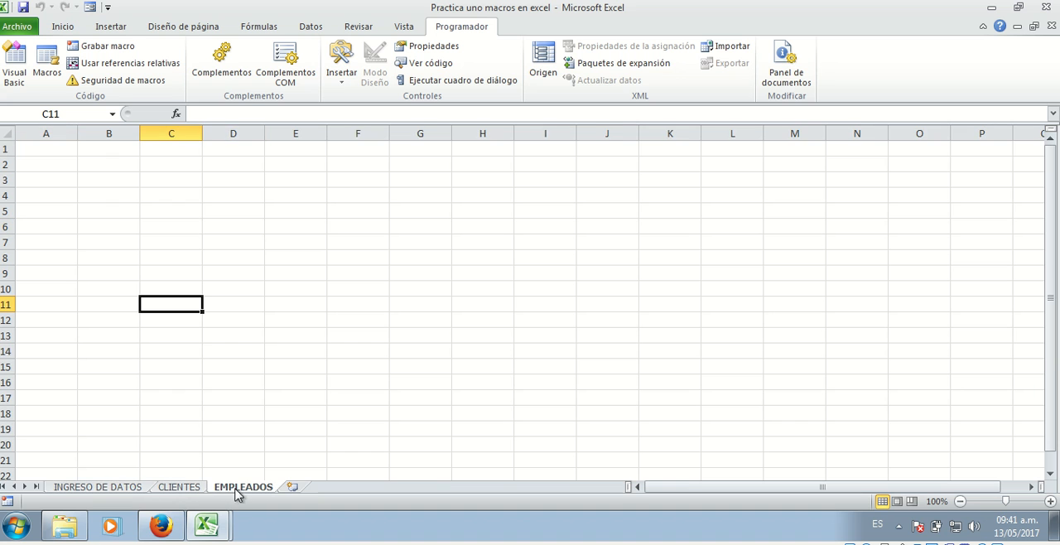
click(109, 490)
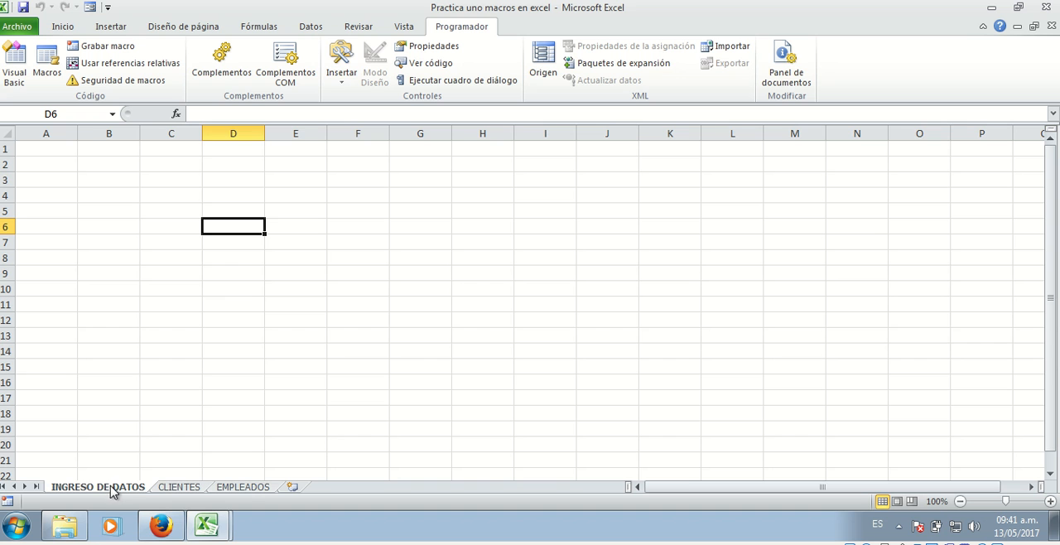
click(137, 275)
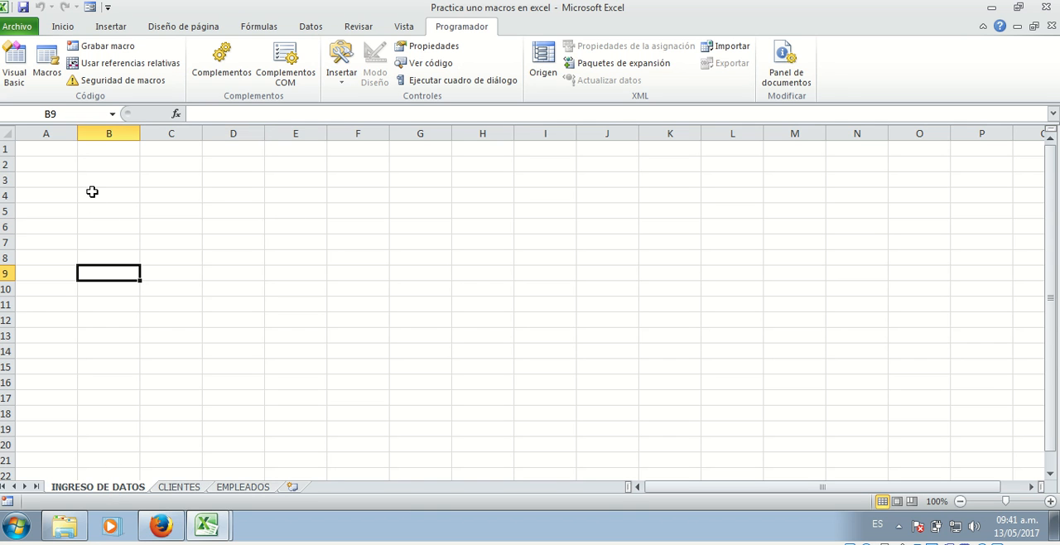
click(117, 196)
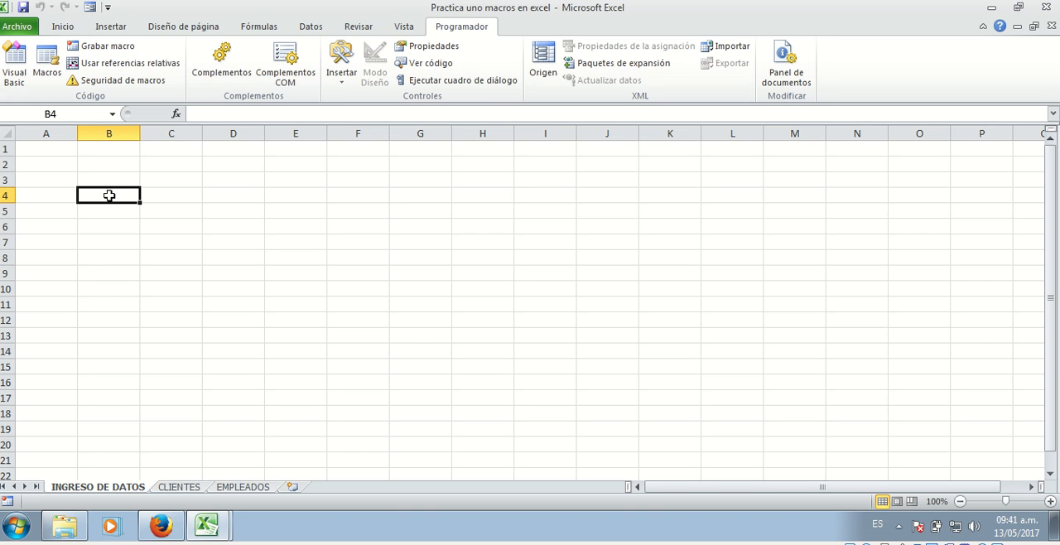
text(NOMB)
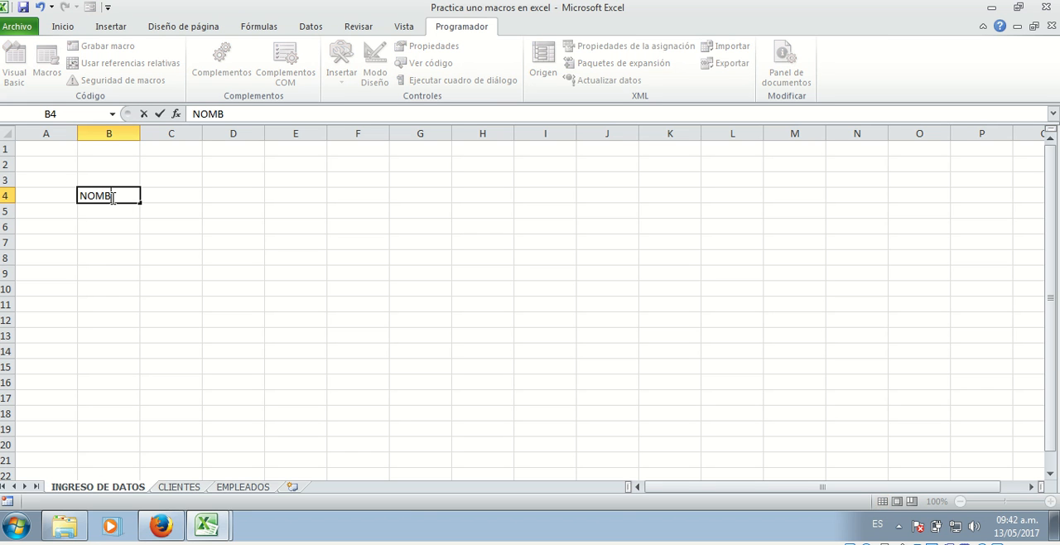
text(RES)
key(Return)
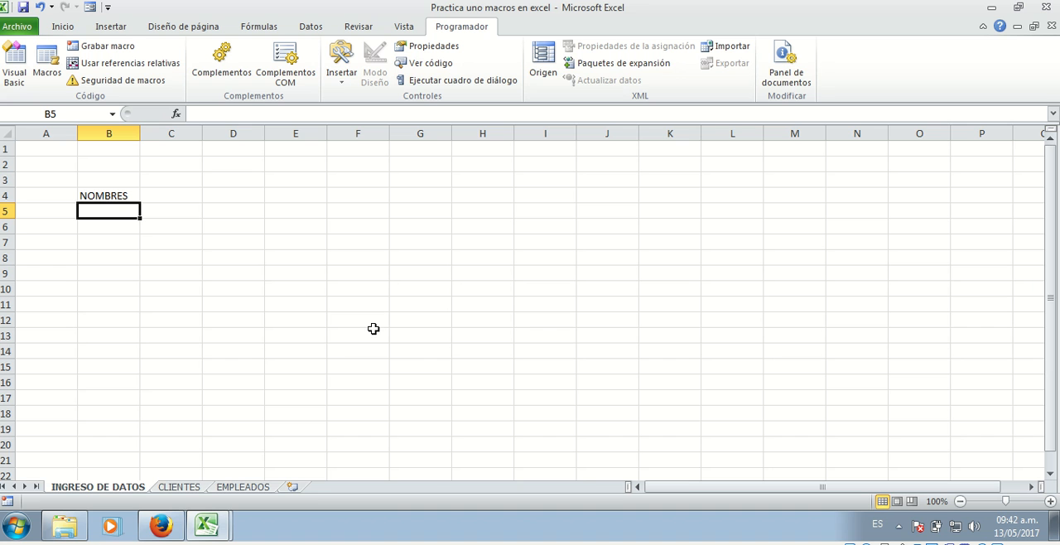
text(APELLIDOS)
key(Return)
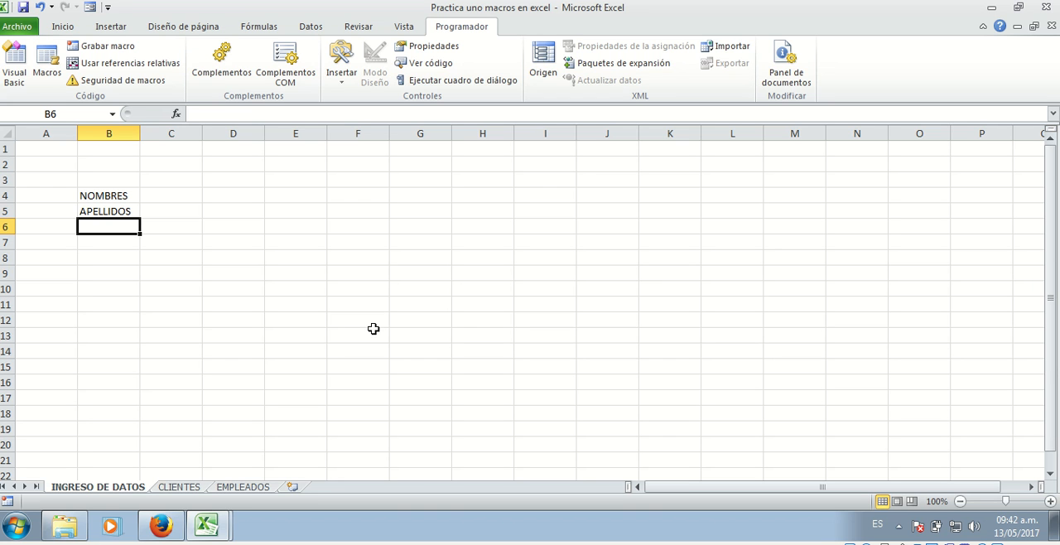
Enter the labels DIRECCION, TELEFONO and No DOCUMENTO in cells B6 to B8
text(DIRECCION)
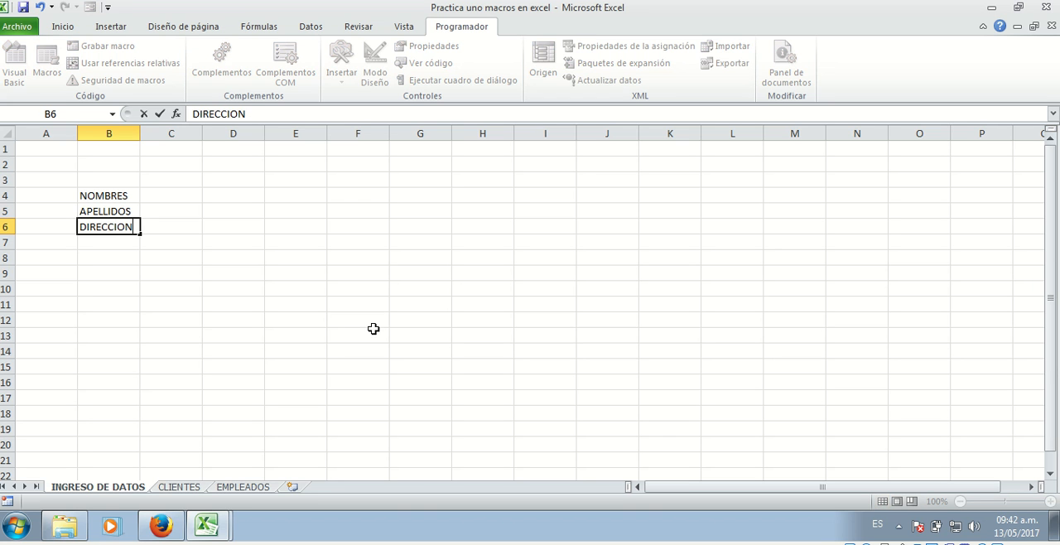
key(Return)
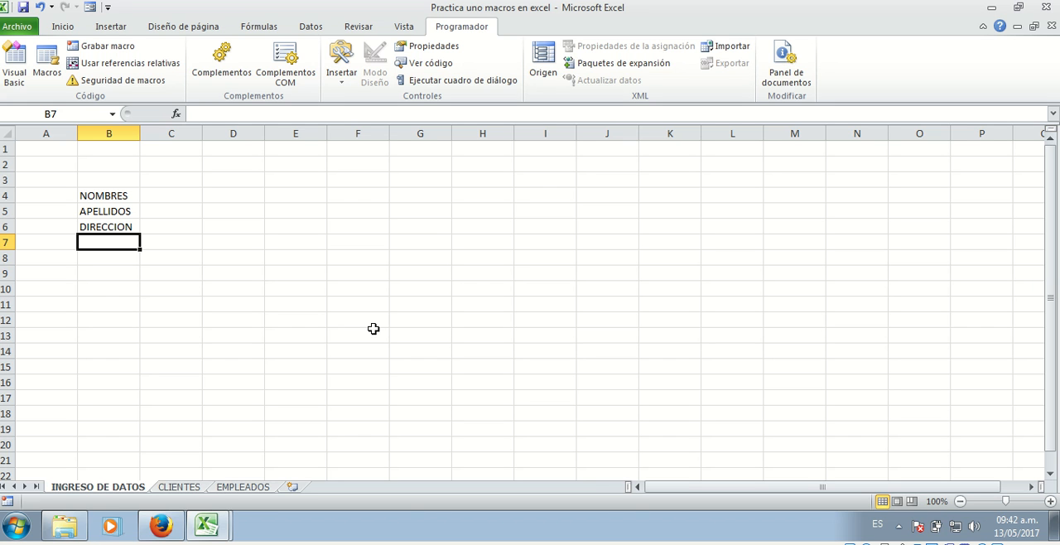
text(TELE)
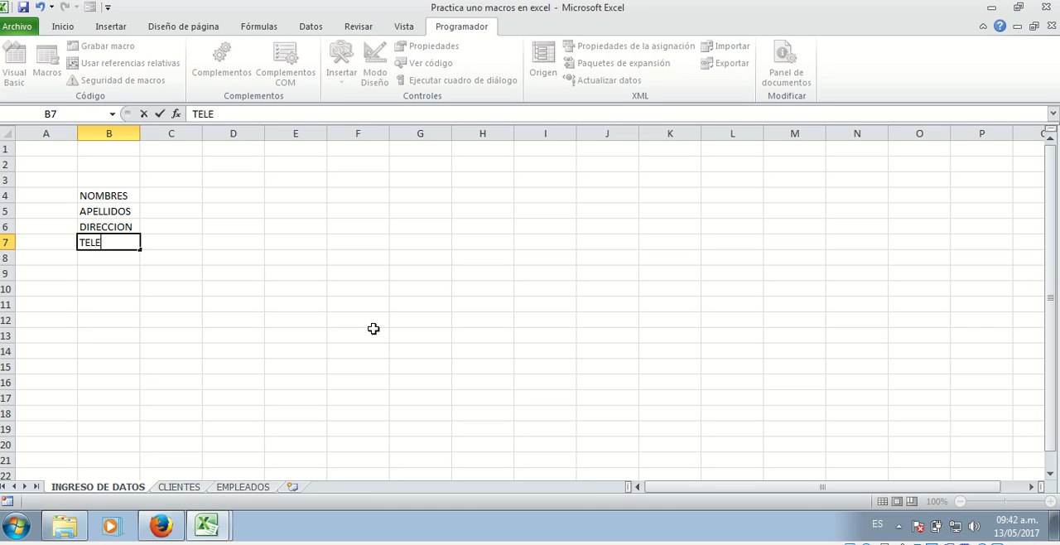
text(FONO)
key(Return)
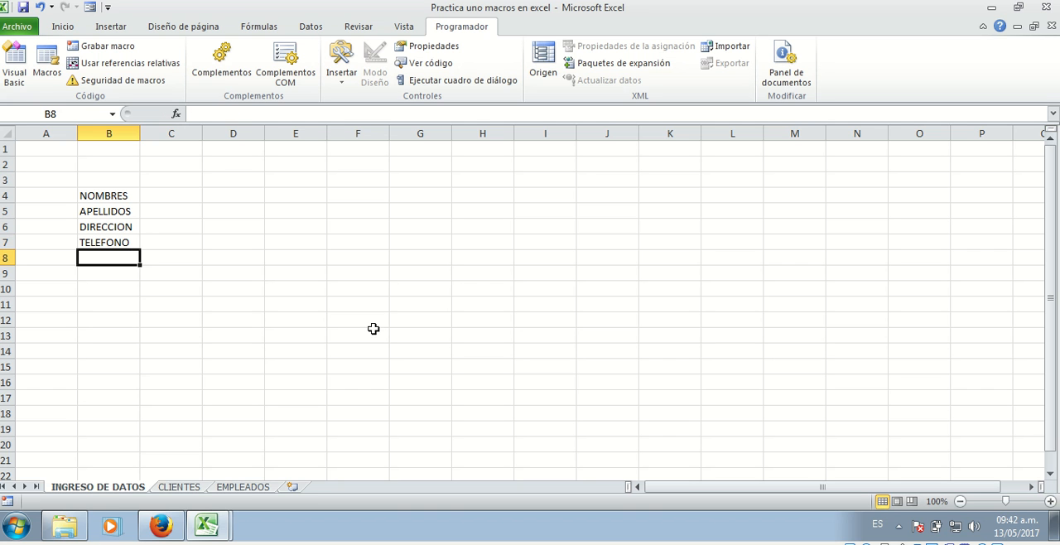
text(No DOCUMENTO)
key(Return)
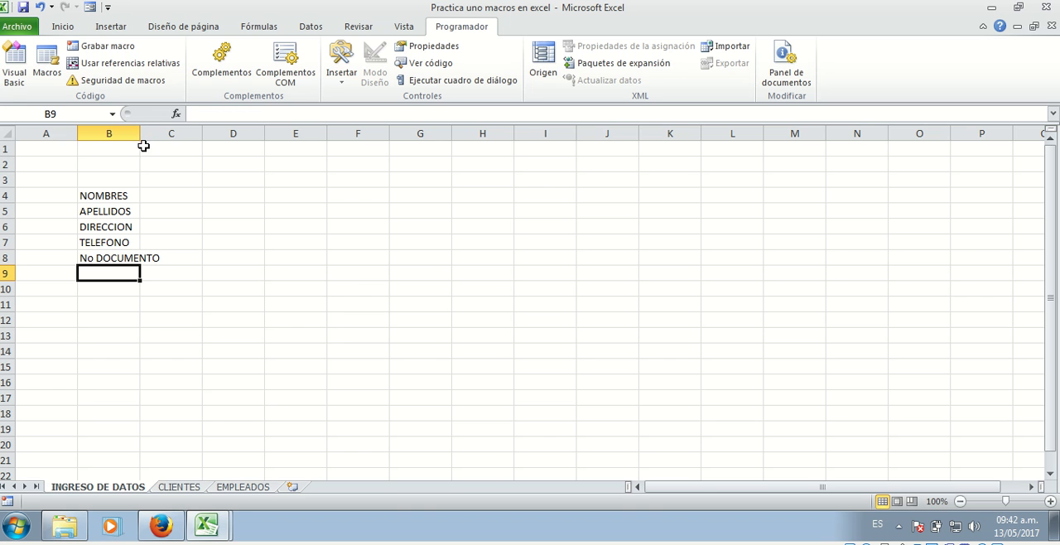
Widen column B so that the No DOCUMENTO label fits inside it
drag(140, 134, 181, 133)
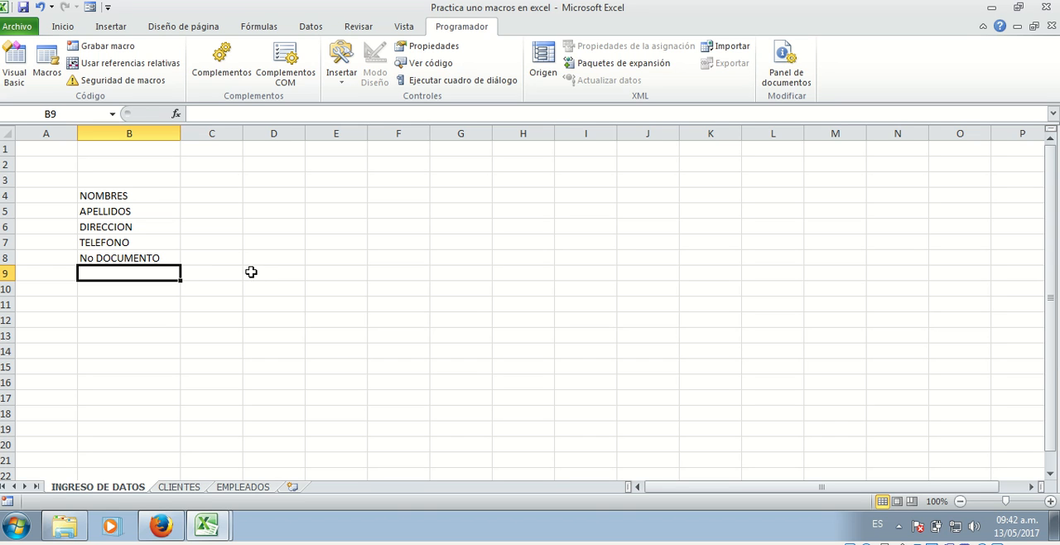
click(147, 328)
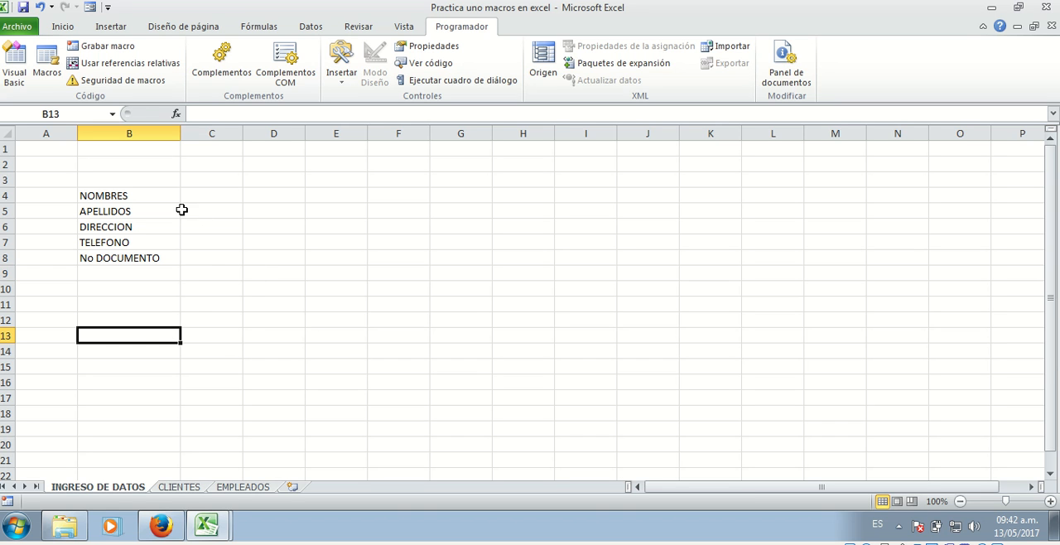
mouse_move(180, 135)
mouse_down()
mouse_move(208, 135)
mouse_move(181, 145)
mouse_up()
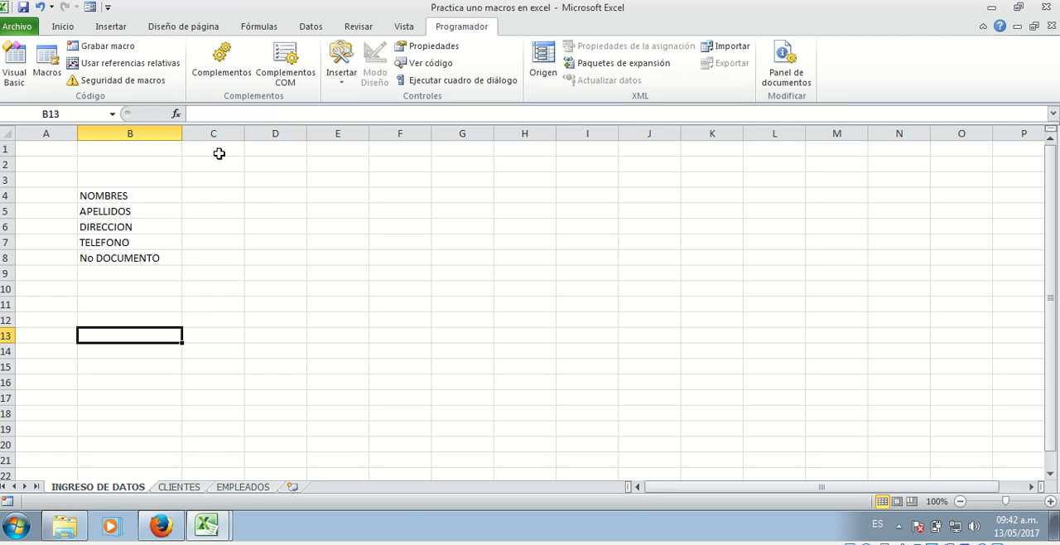
Apply all borders to the label and entry cells B4:C8 on the INGRESO DE DATOS sheet
click(123, 196)
drag(123, 195, 209, 259)
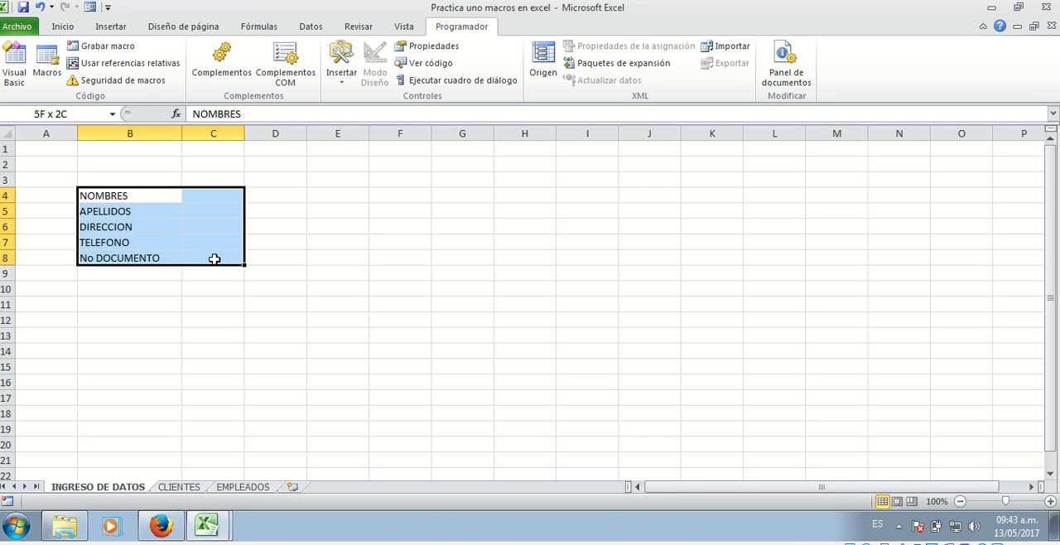
drag(213, 259, 216, 262)
click(62, 28)
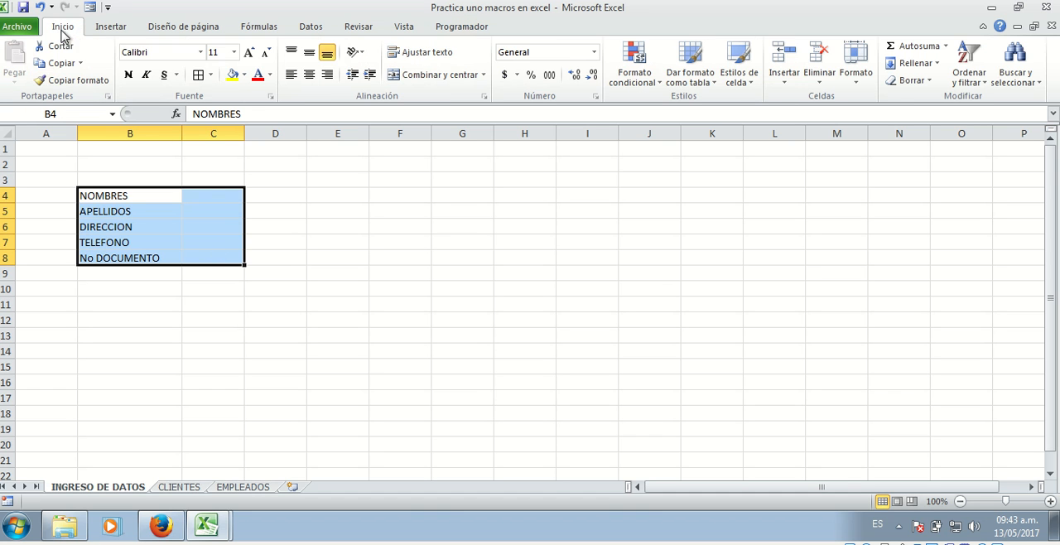
click(212, 74)
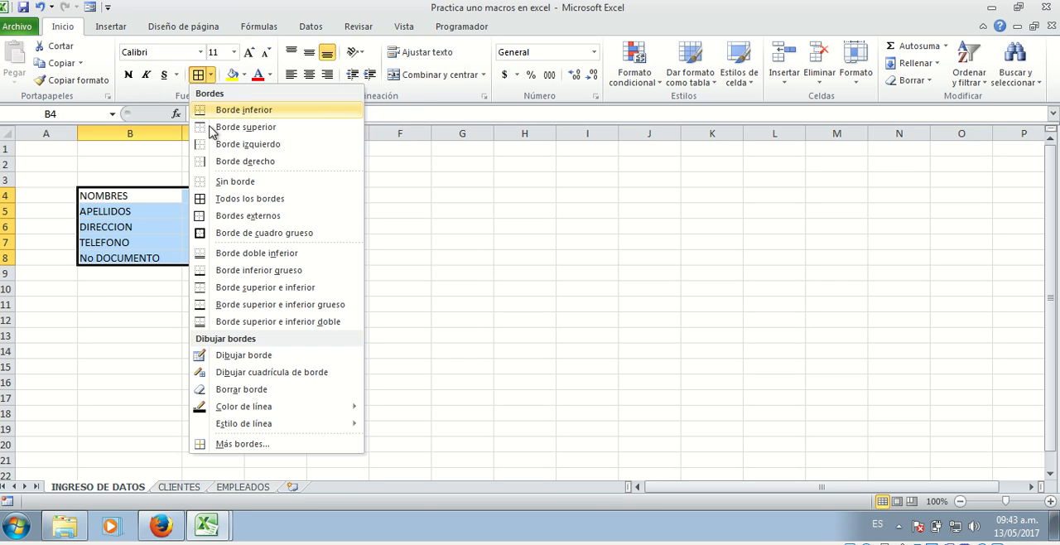
click(235, 204)
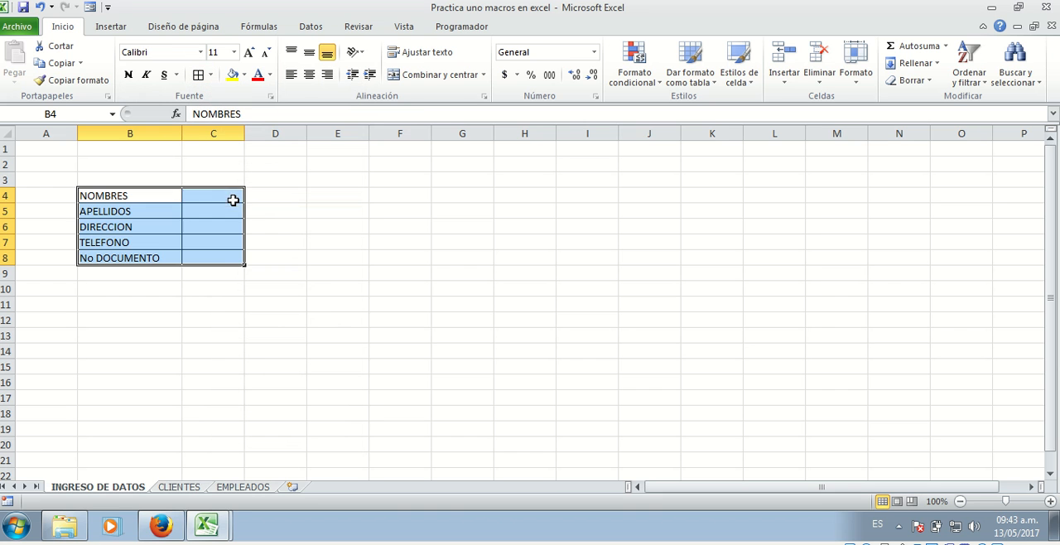
click(230, 304)
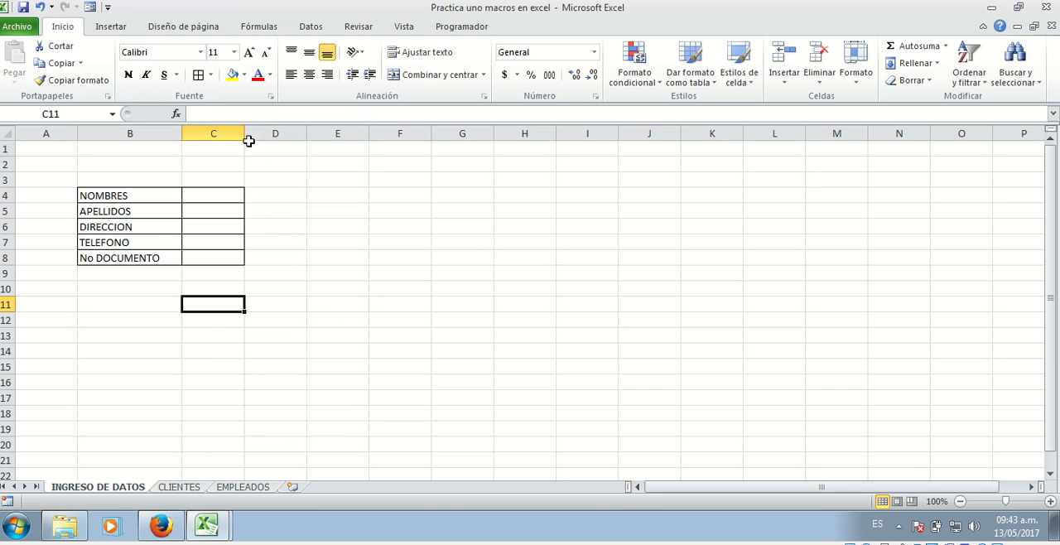
Widen column C to about twice its width to give the form's entry cells more room
drag(244, 133, 307, 141)
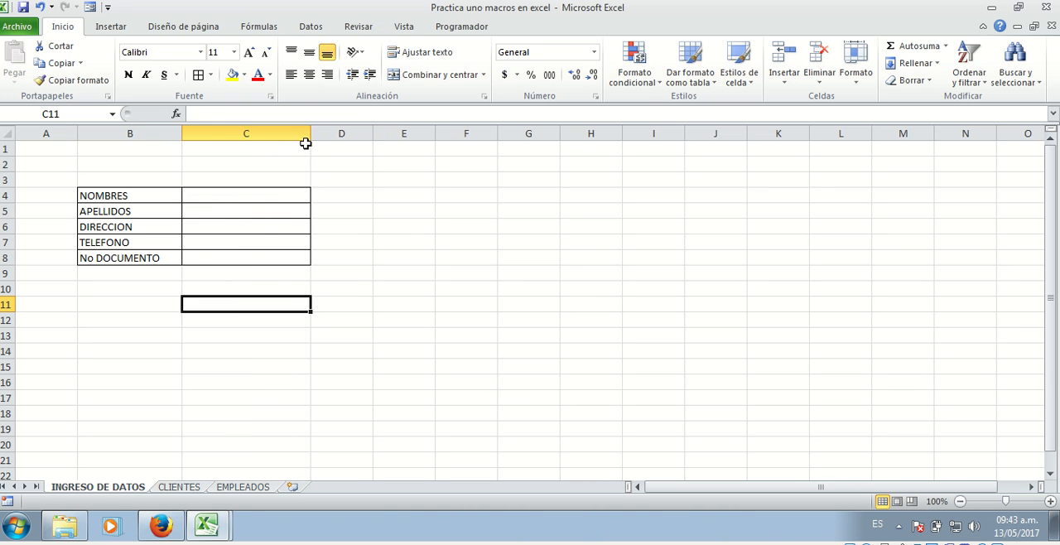
click(363, 279)
drag(254, 196, 253, 263)
click(255, 222)
click(266, 288)
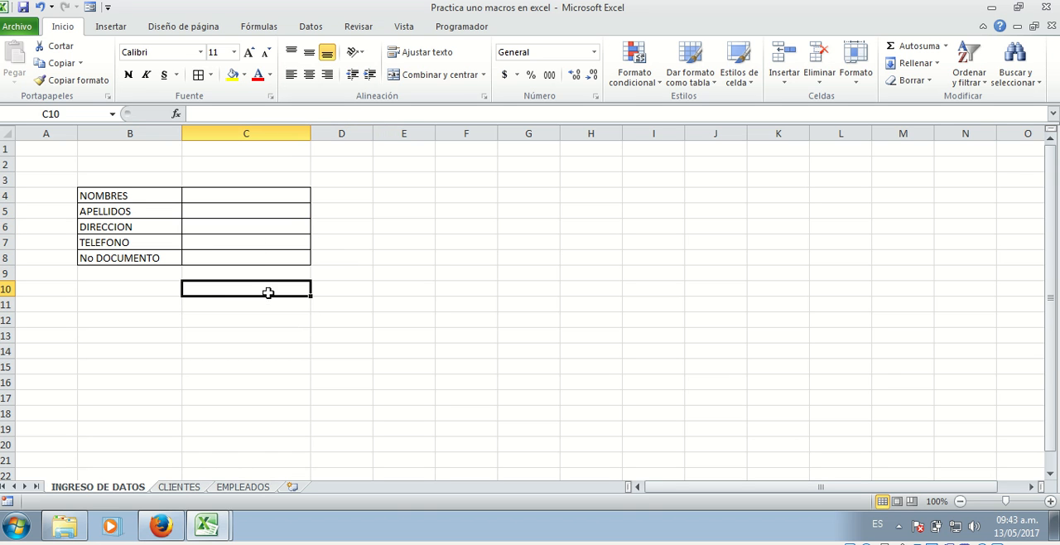
click(140, 309)
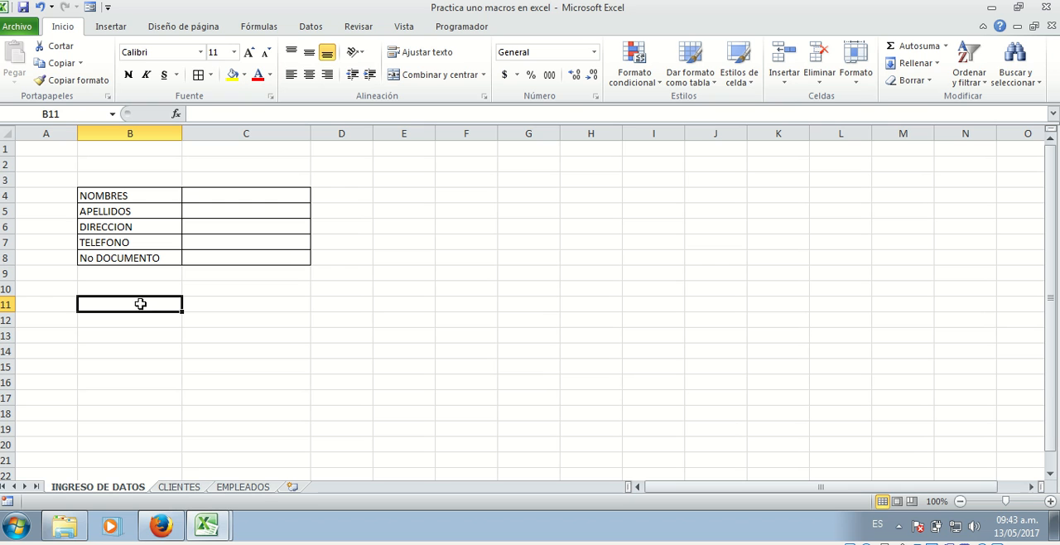
Merge and center cells B2:C2 above the form and enter the title CLIENTES
drag(151, 162, 239, 161)
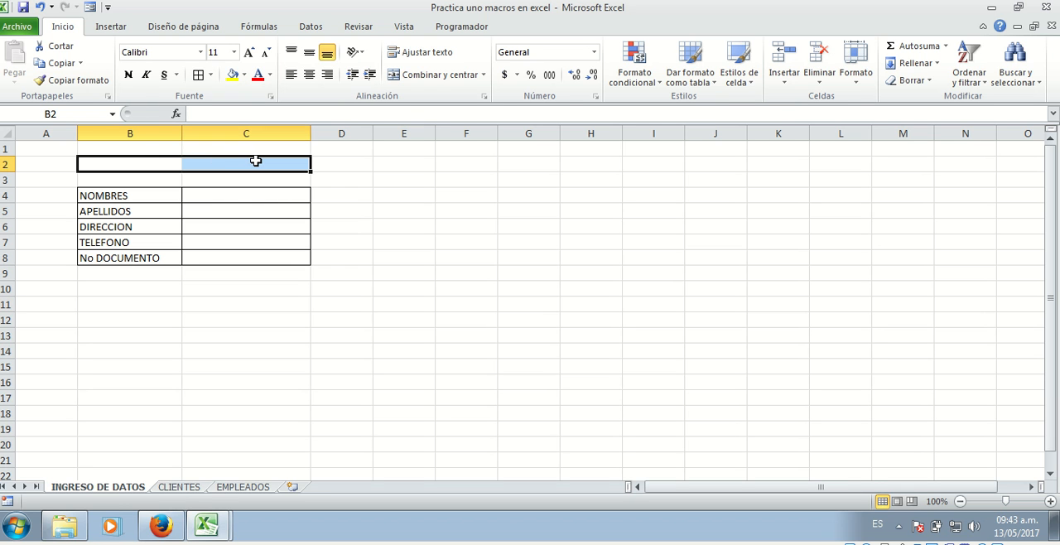
click(433, 77)
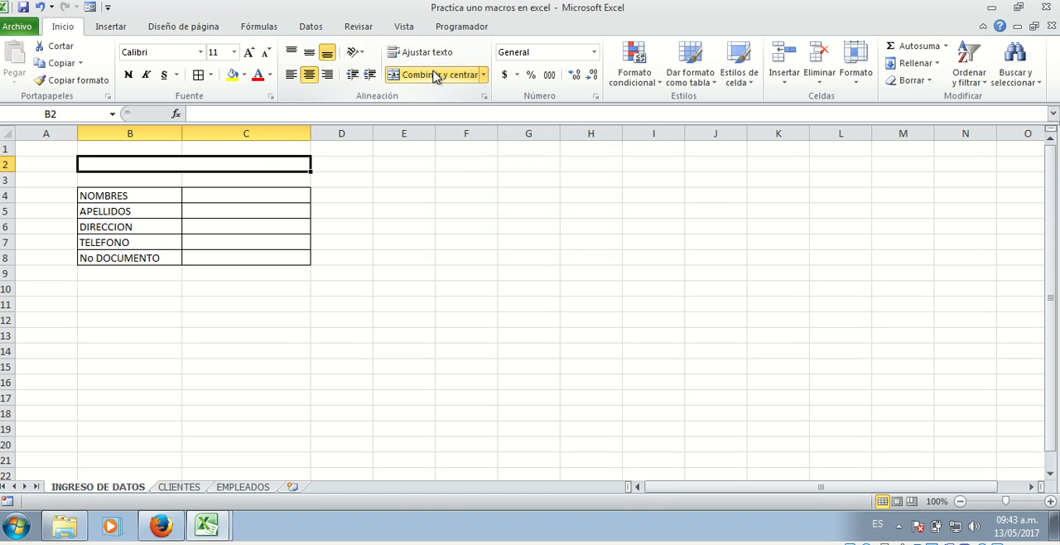
text(C)
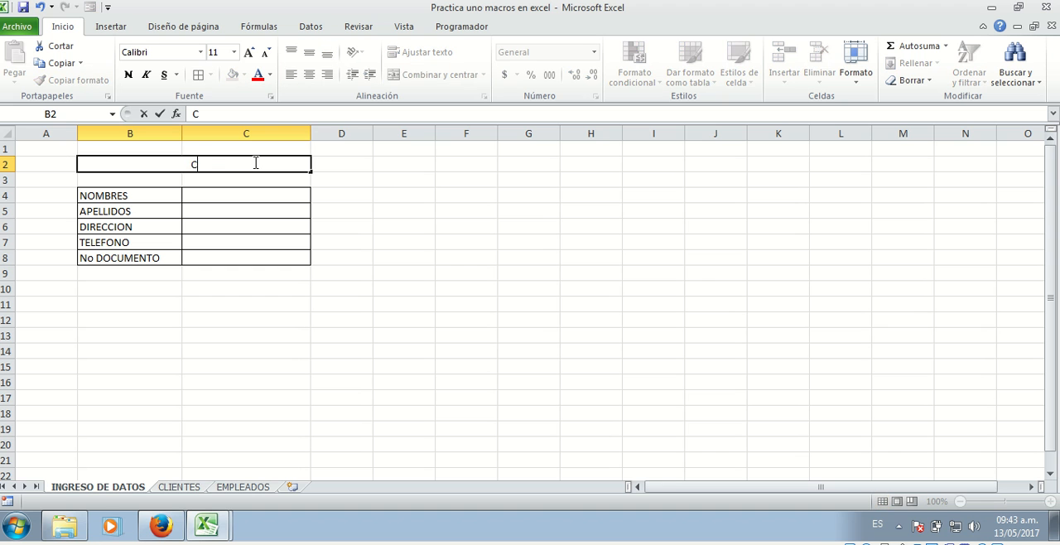
text(KIENTES)
key(Return)
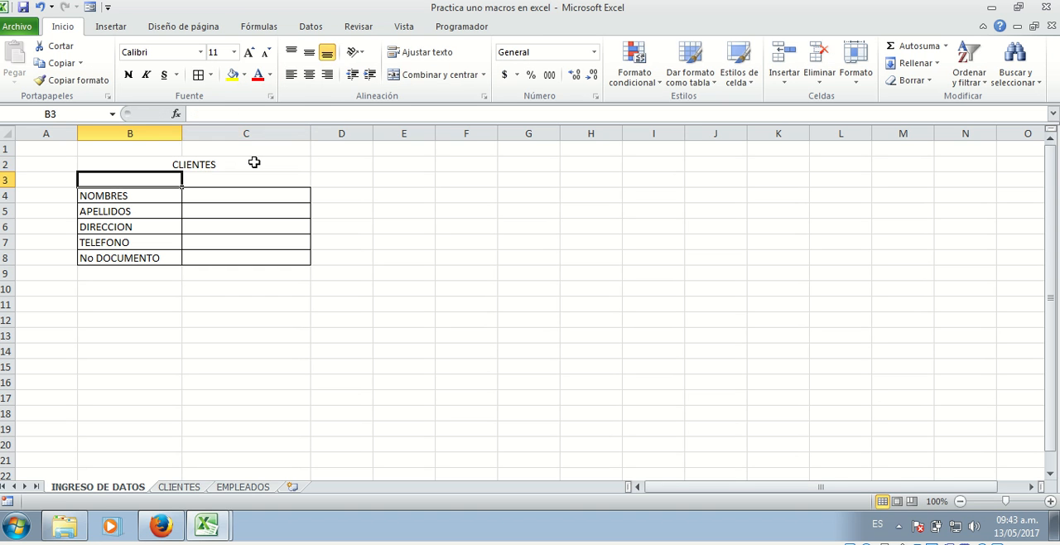
Make the CLIENTES title in the merged cell B2 bold
click(199, 162)
click(128, 74)
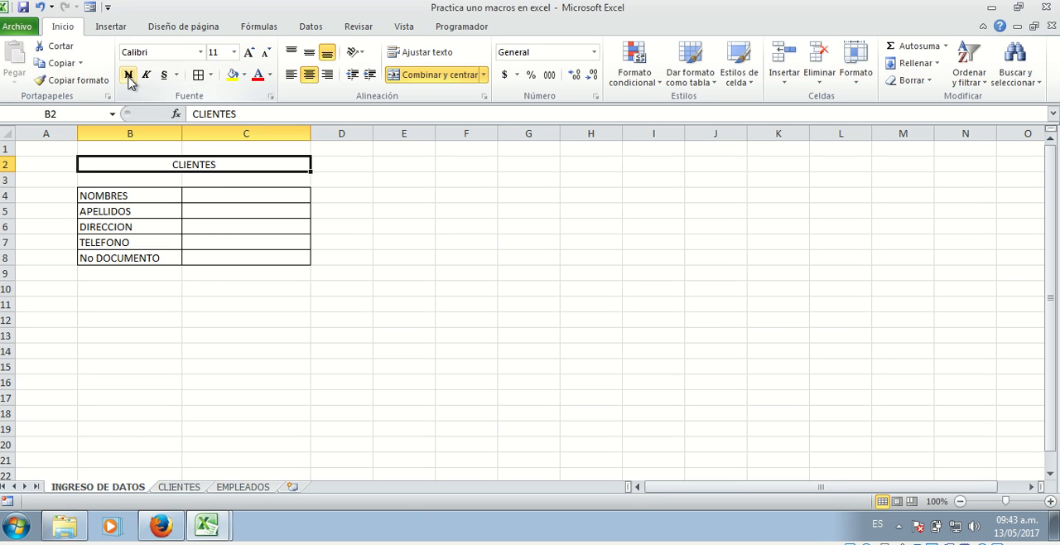
click(208, 289)
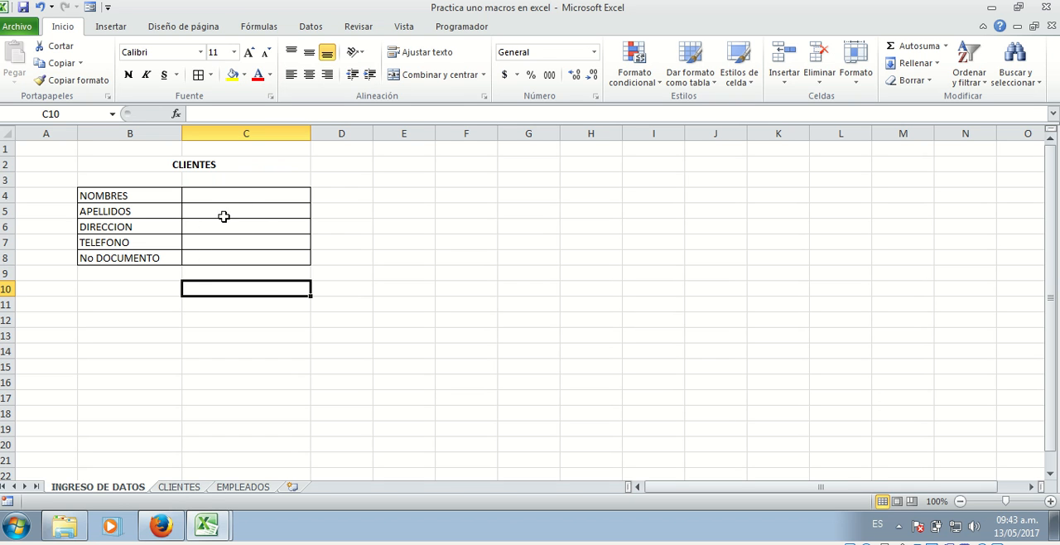
click(365, 255)
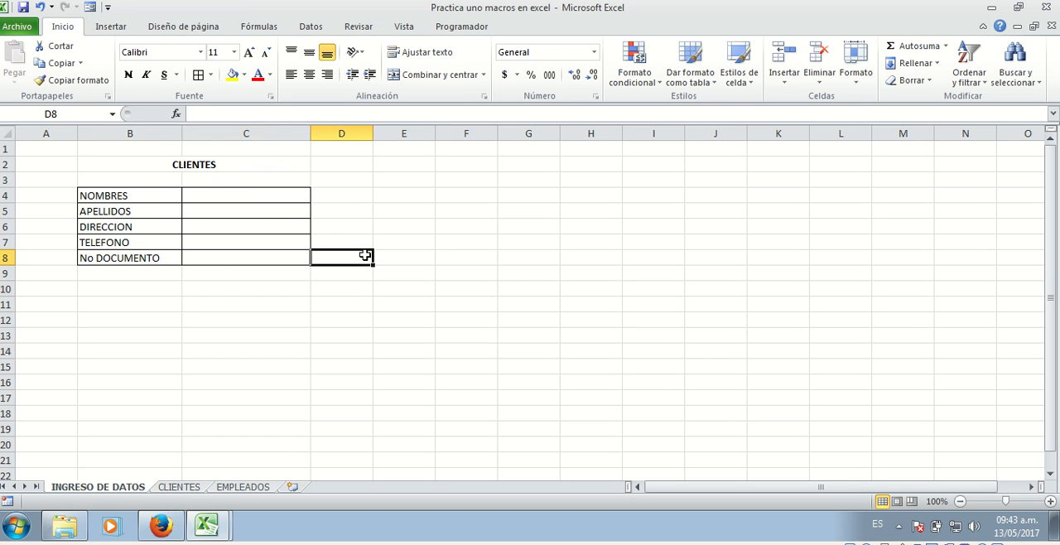
click(176, 489)
drag(38, 177, 665, 181)
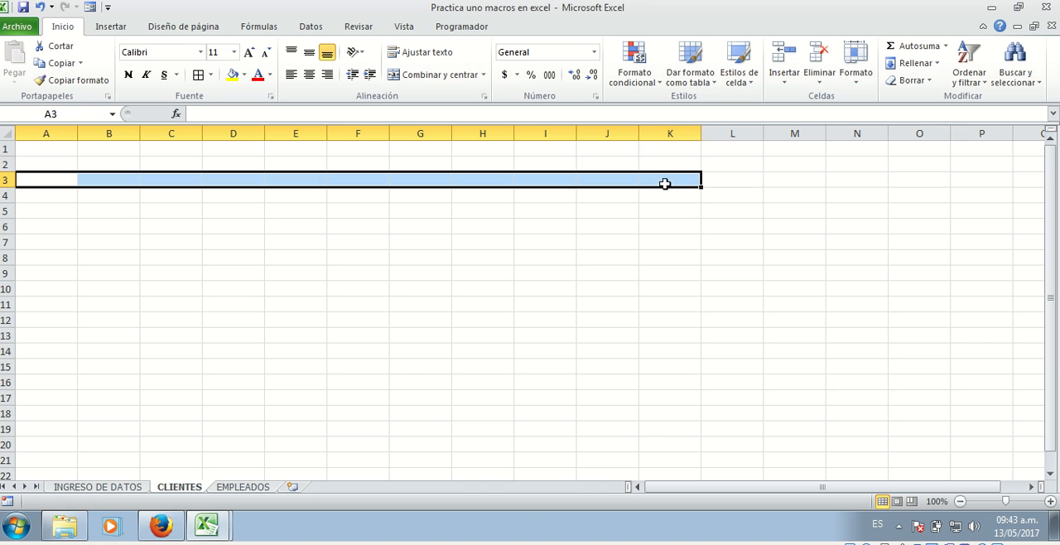
click(56, 181)
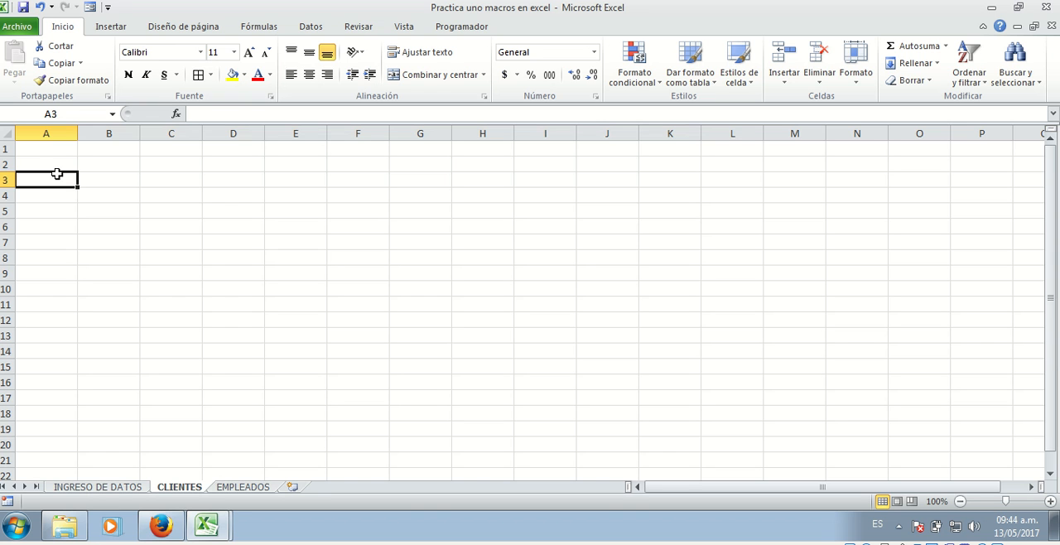
click(98, 184)
click(164, 177)
click(233, 192)
click(308, 184)
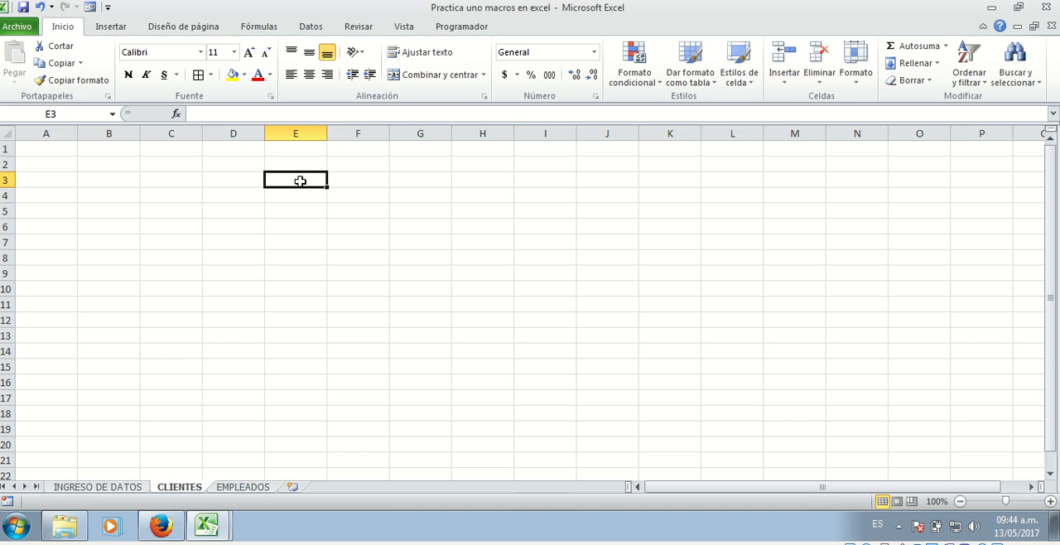
Copy the field labels NOMBRES through No DOCUMENTO in B4:B8 of the INGRESO DE DATOS sheet
click(99, 488)
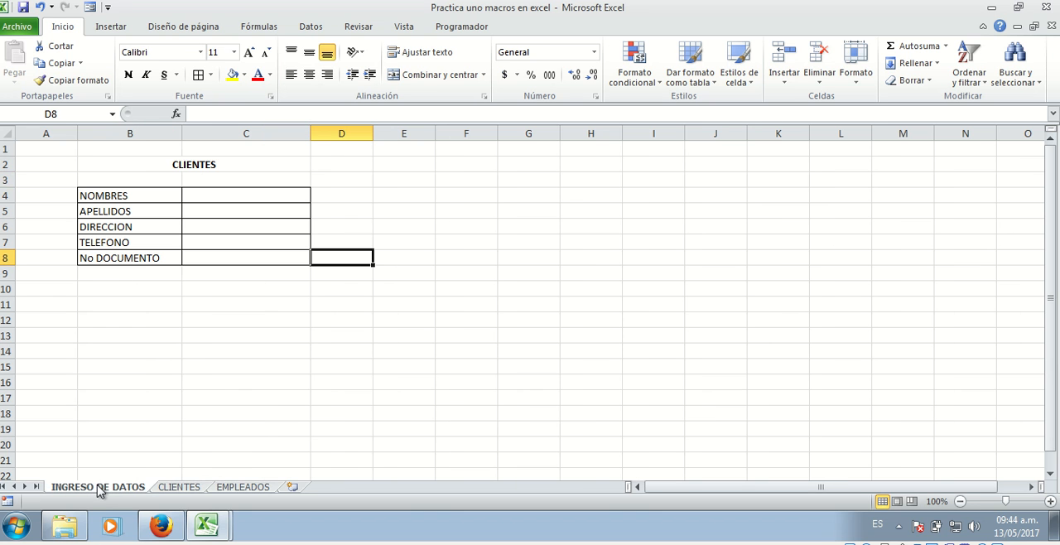
click(143, 192)
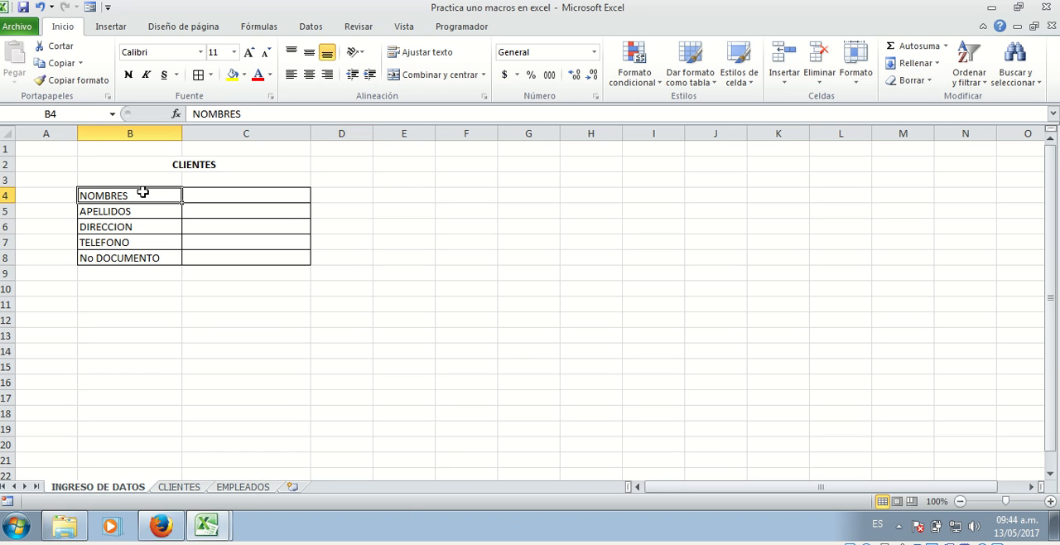
drag(148, 195, 161, 259)
click(154, 289)
drag(138, 196, 140, 254)
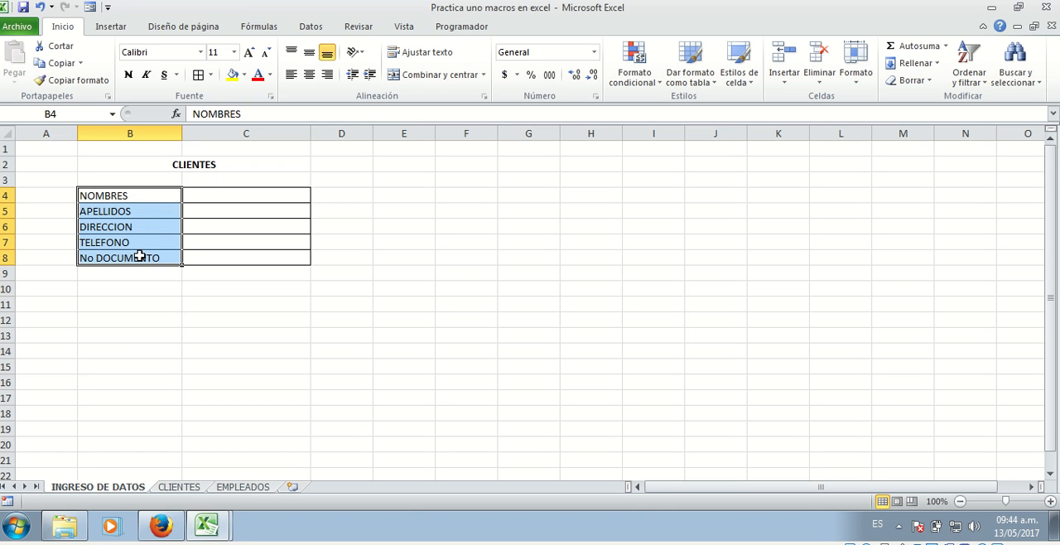
click(87, 196)
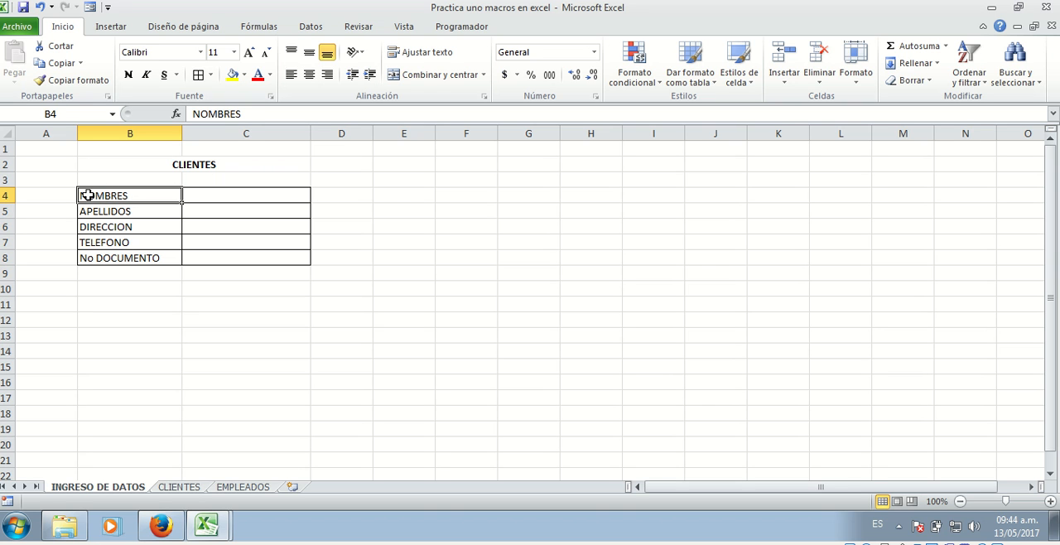
drag(93, 197, 110, 261)
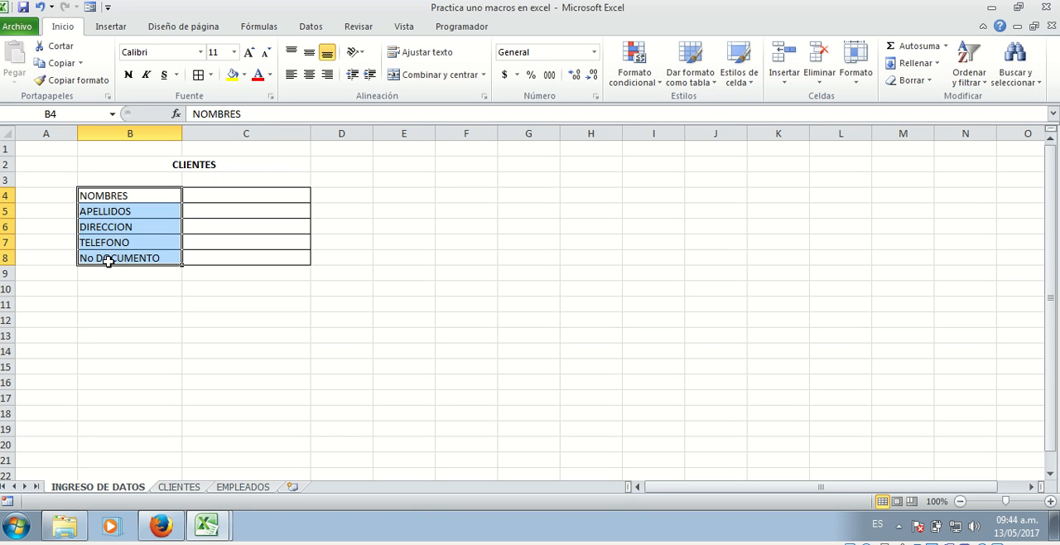
right_click(111, 209)
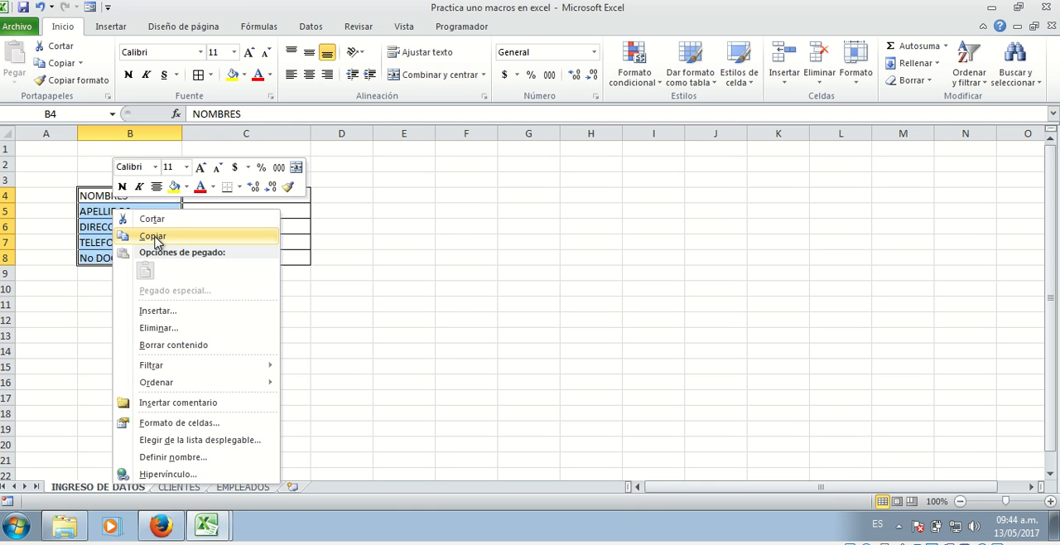
click(156, 237)
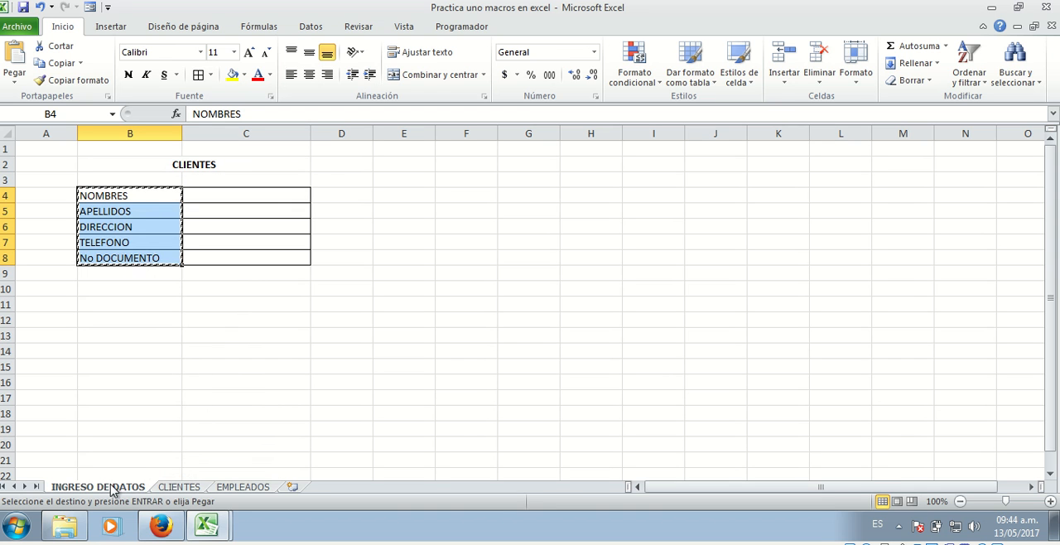
Paste the copied labels transposed into row 3 of the CLIENTES sheet, starting at cell A3
click(179, 487)
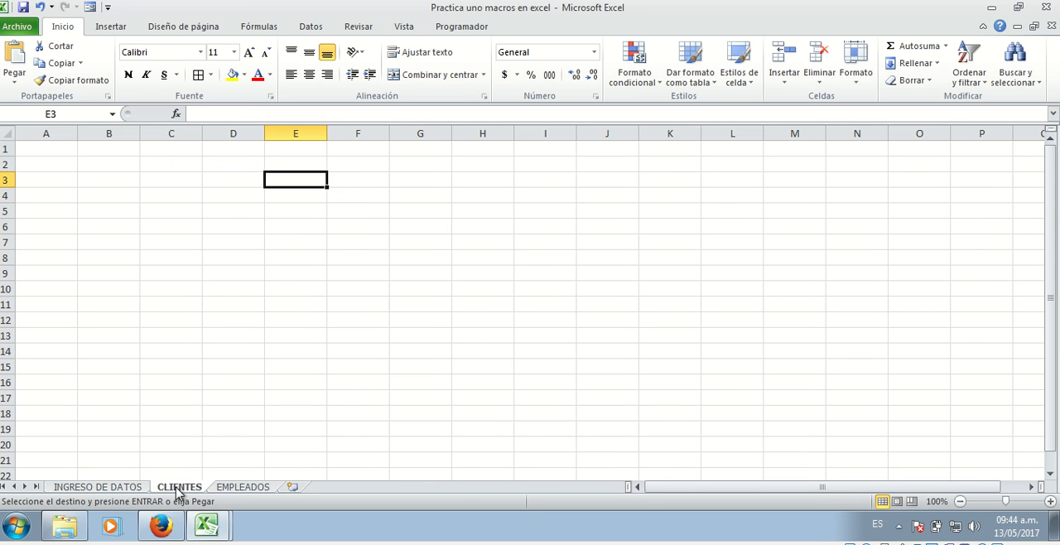
click(50, 179)
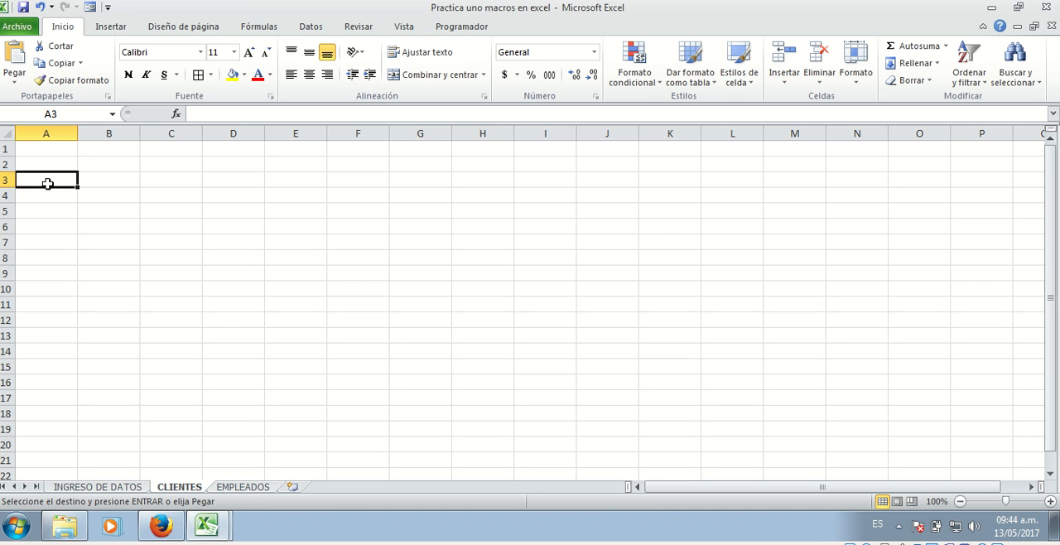
right_click(34, 182)
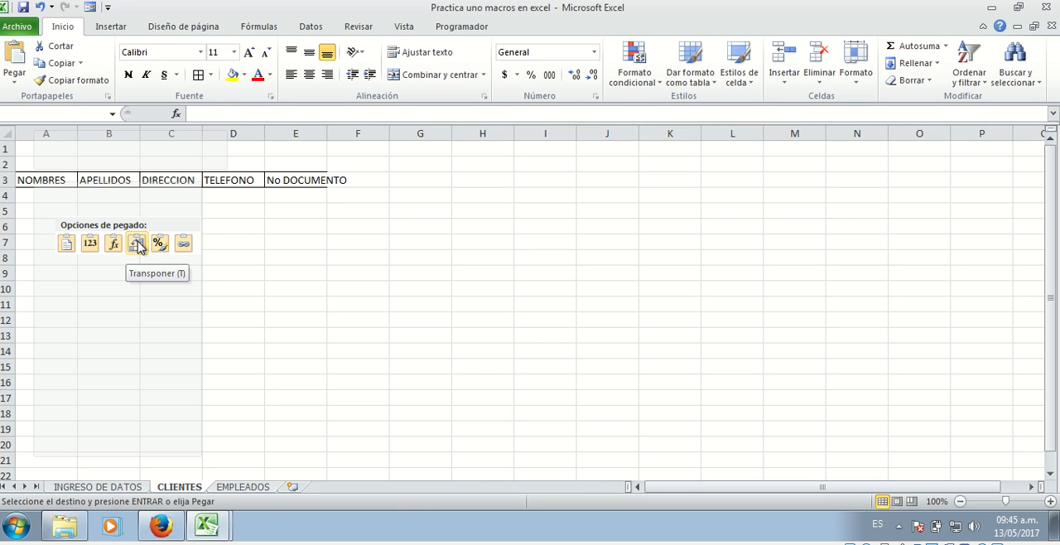
click(137, 245)
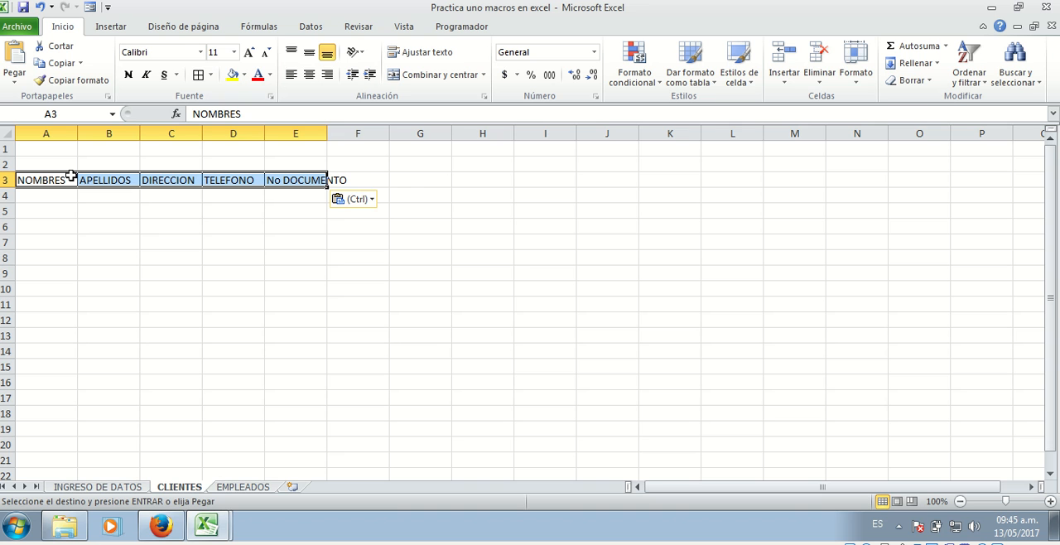
click(113, 256)
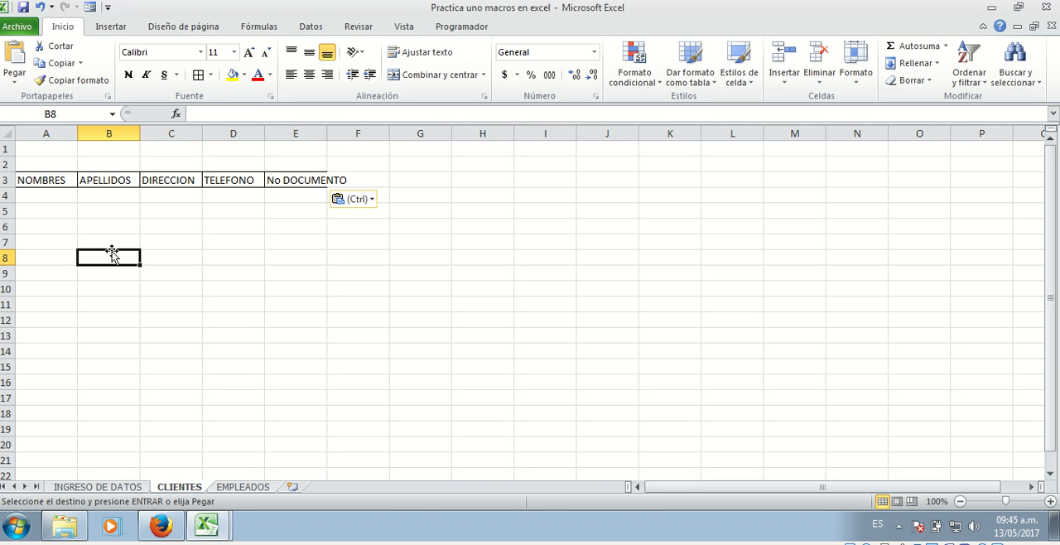
Widen columns A to E on the CLIENTES sheet so that each header has ample room
drag(77, 138, 240, 129)
drag(302, 130, 367, 130)
drag(431, 134, 637, 135)
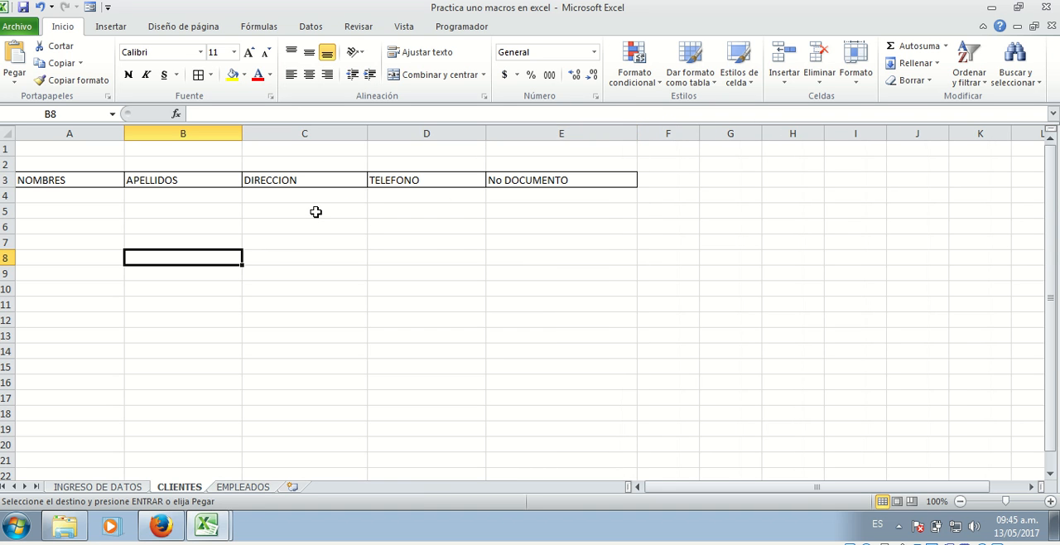
click(69, 255)
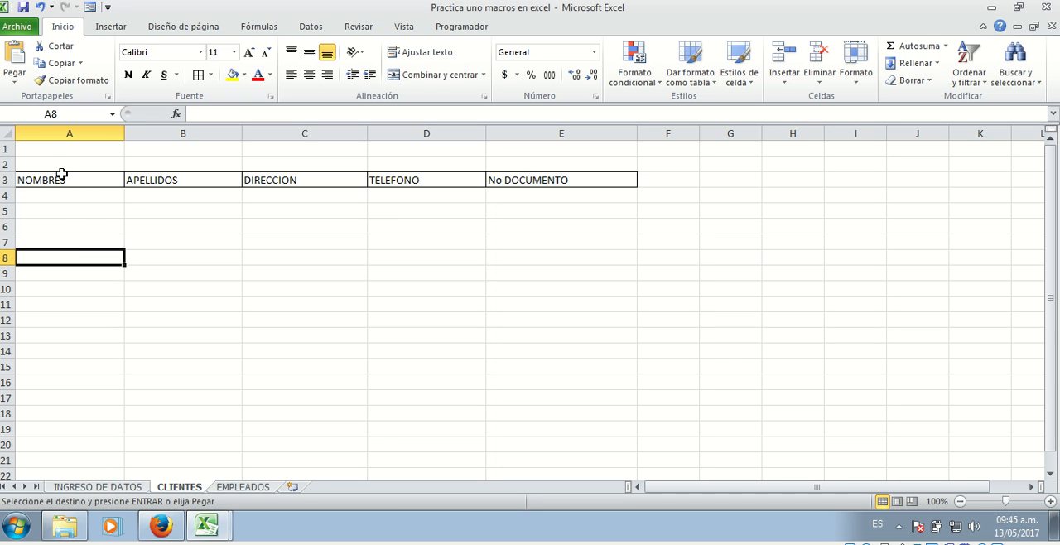
drag(57, 177, 554, 348)
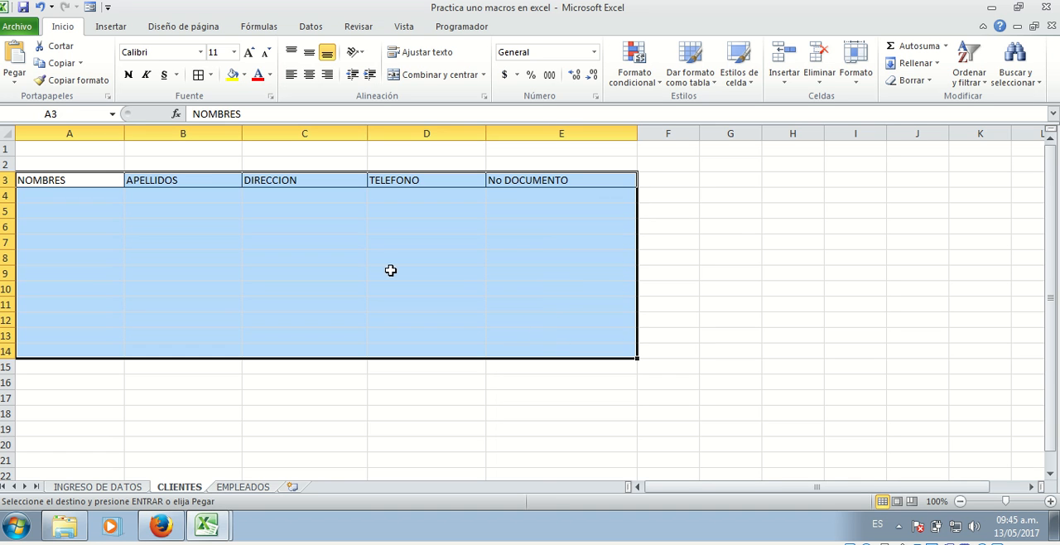
click(45, 179)
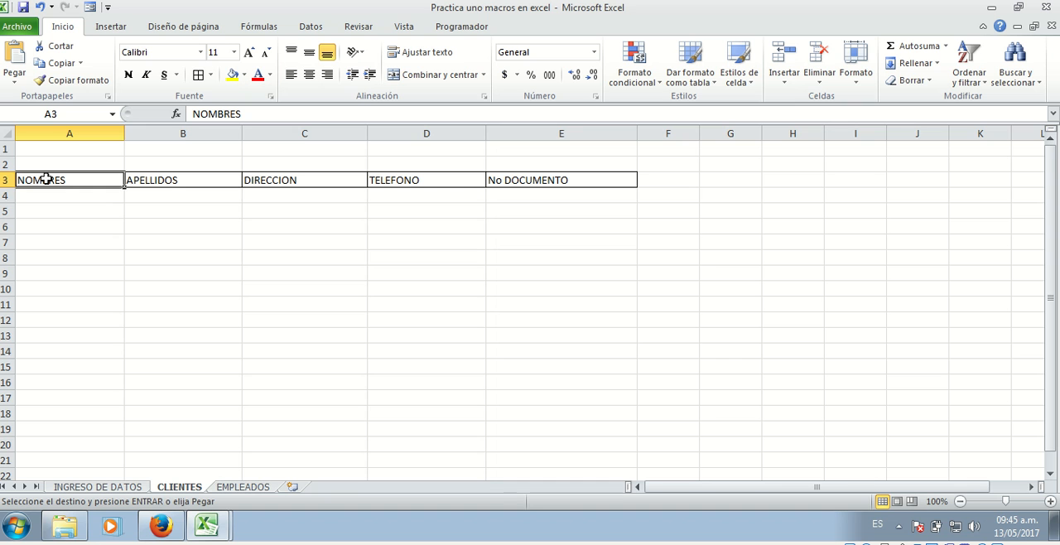
Apply all borders to the range A3:E20 on the CLIENTES sheet
drag(79, 182, 553, 447)
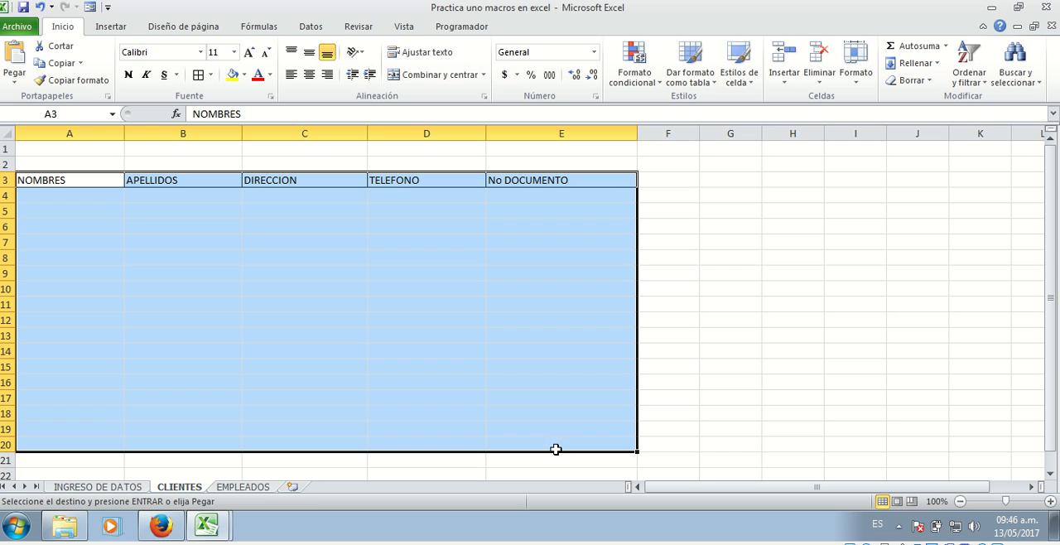
click(210, 75)
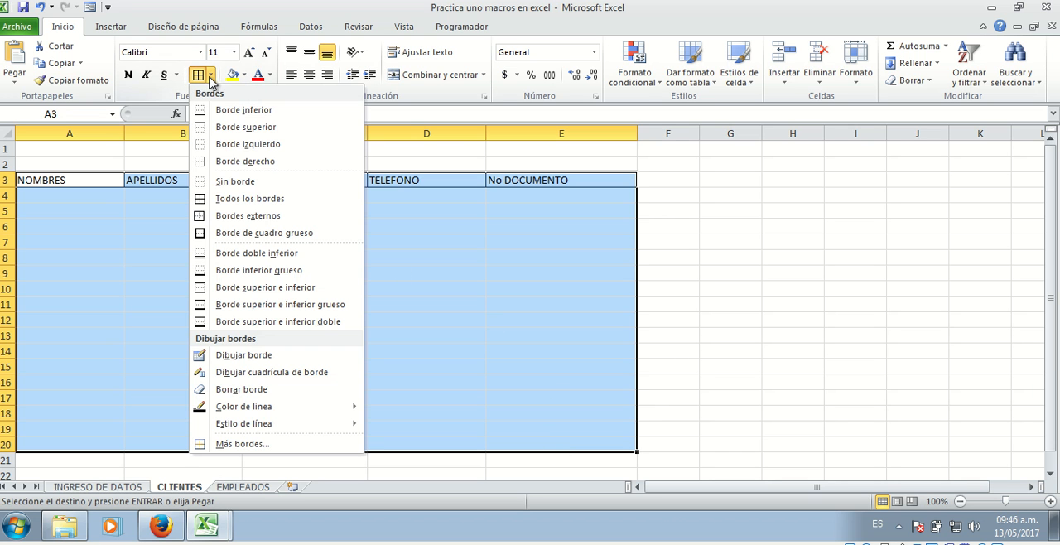
click(222, 200)
click(265, 277)
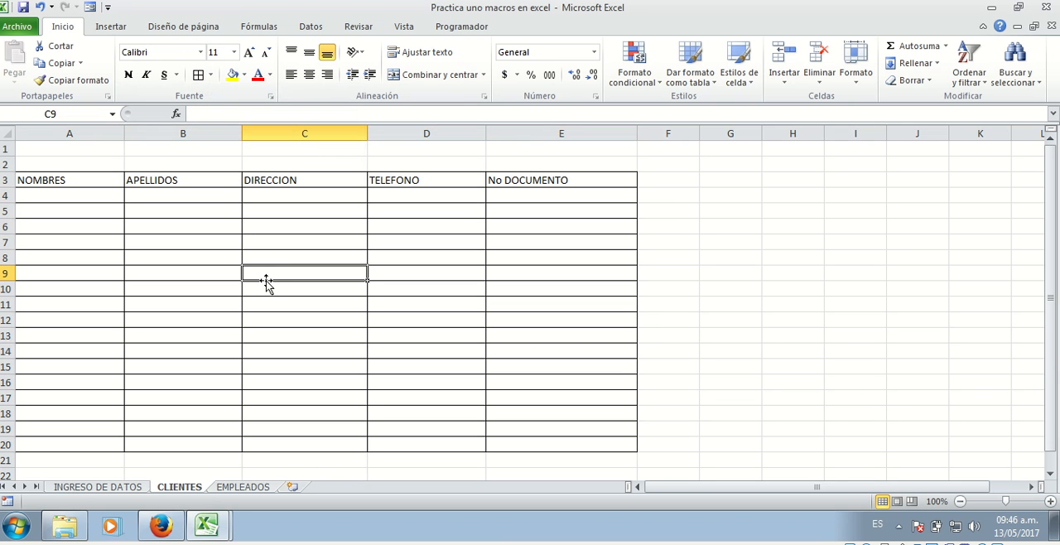
Center the header labels NOMBRES through No DOCUMENTO in A3:E3 of the CLIENTES sheet
drag(20, 182, 549, 184)
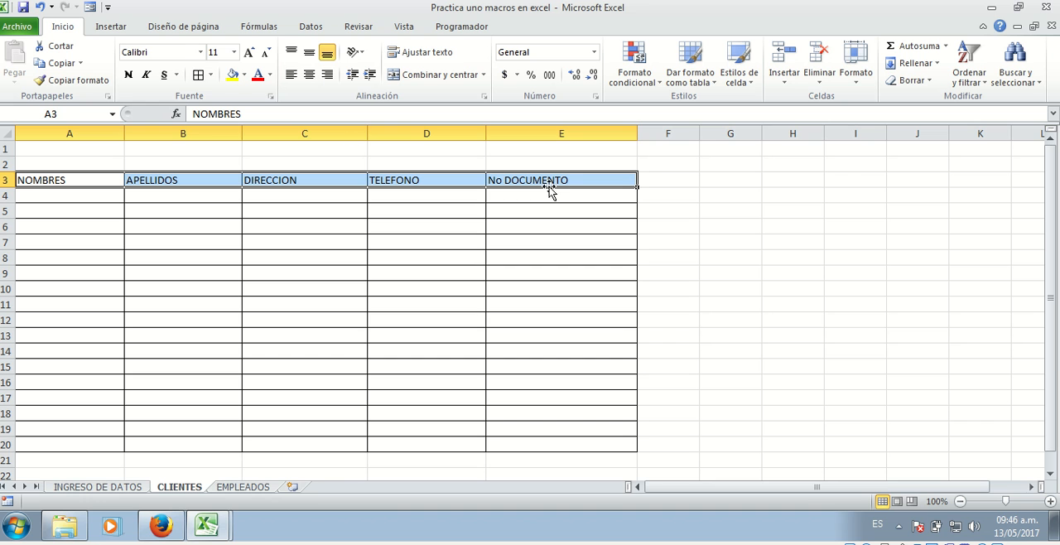
click(309, 74)
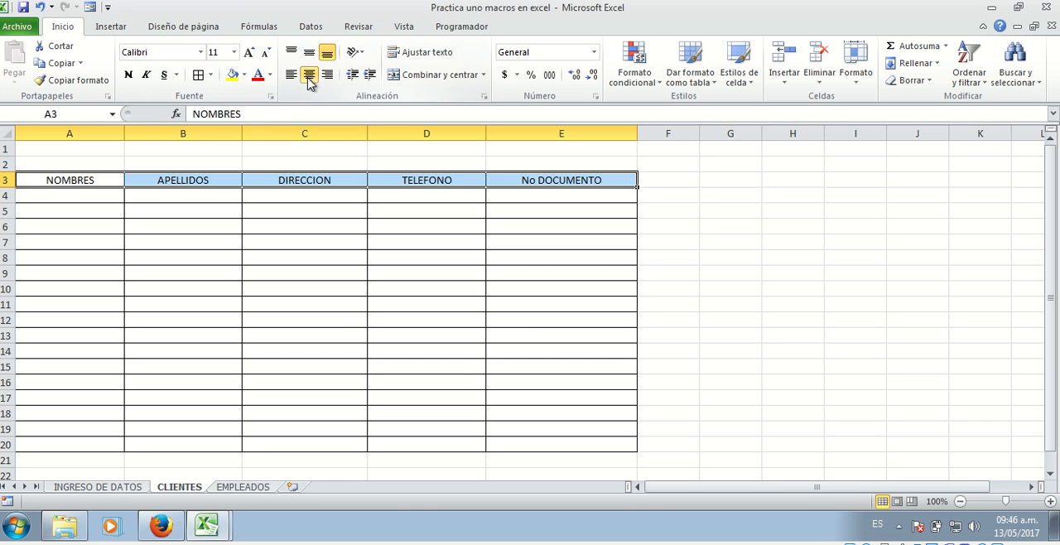
click(335, 309)
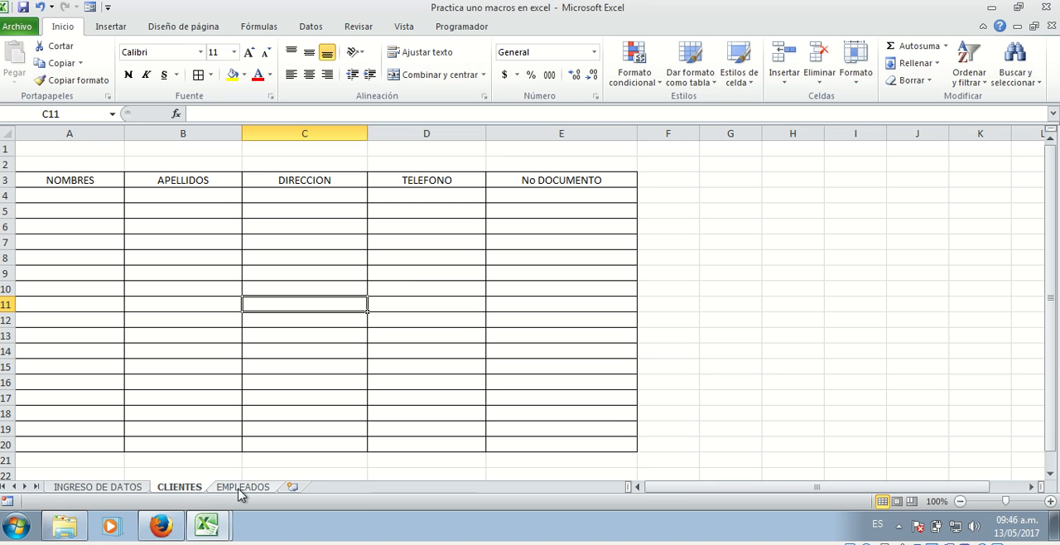
Compare the entry form on the INGRESO DE DATOS sheet with the matching table columns on the CLIENTES sheet
click(439, 270)
click(221, 209)
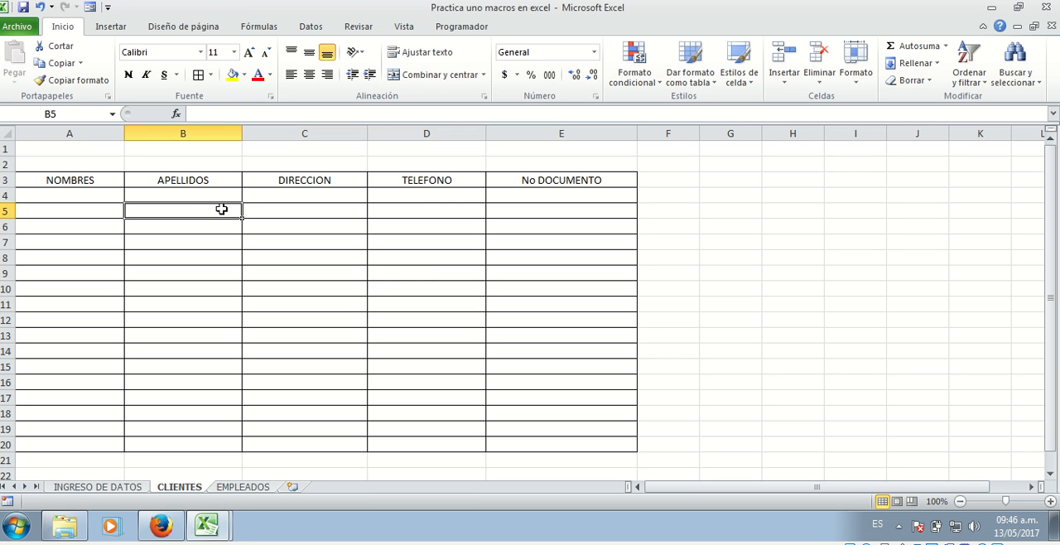
click(81, 207)
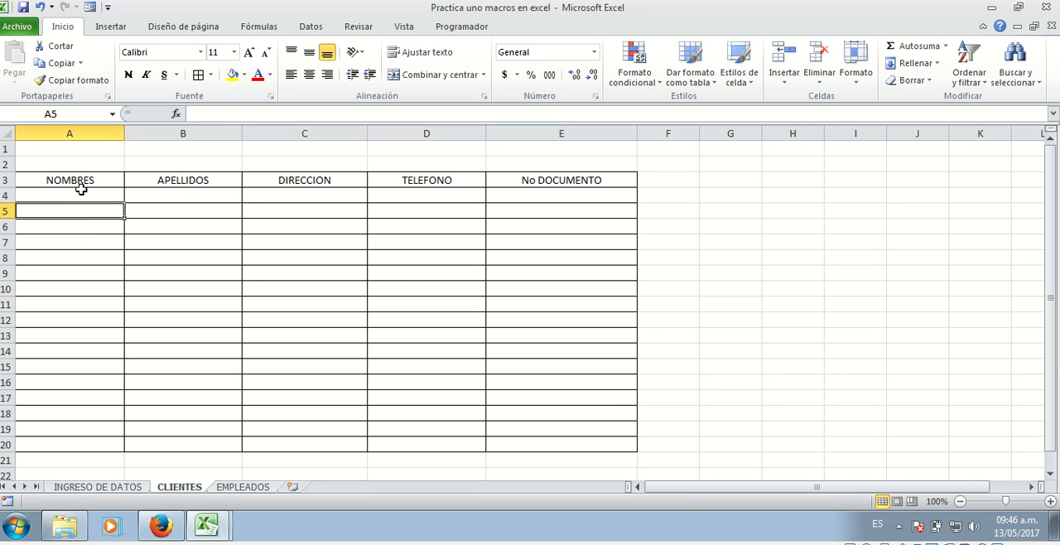
click(106, 487)
click(178, 487)
click(108, 487)
click(200, 335)
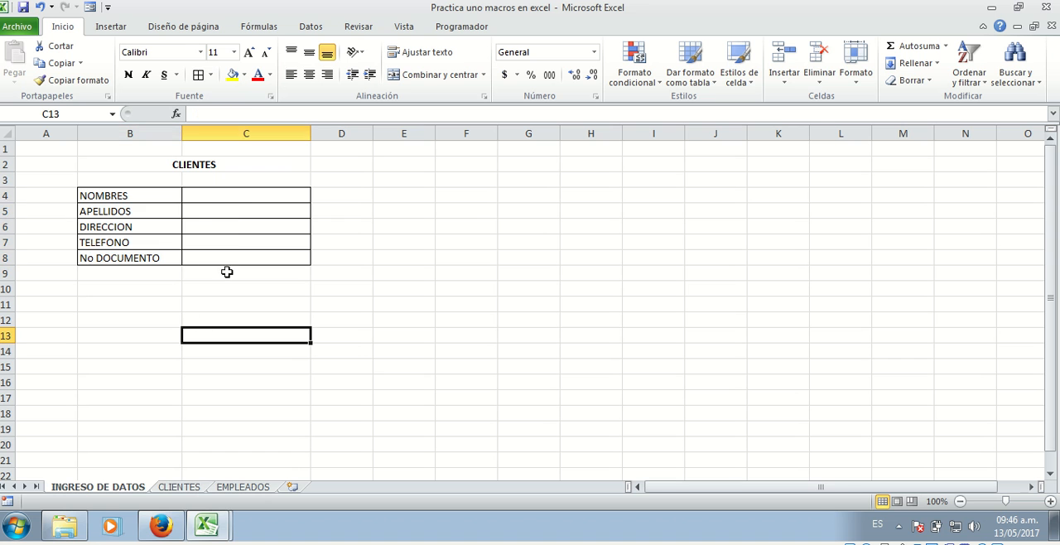
click(230, 207)
click(228, 305)
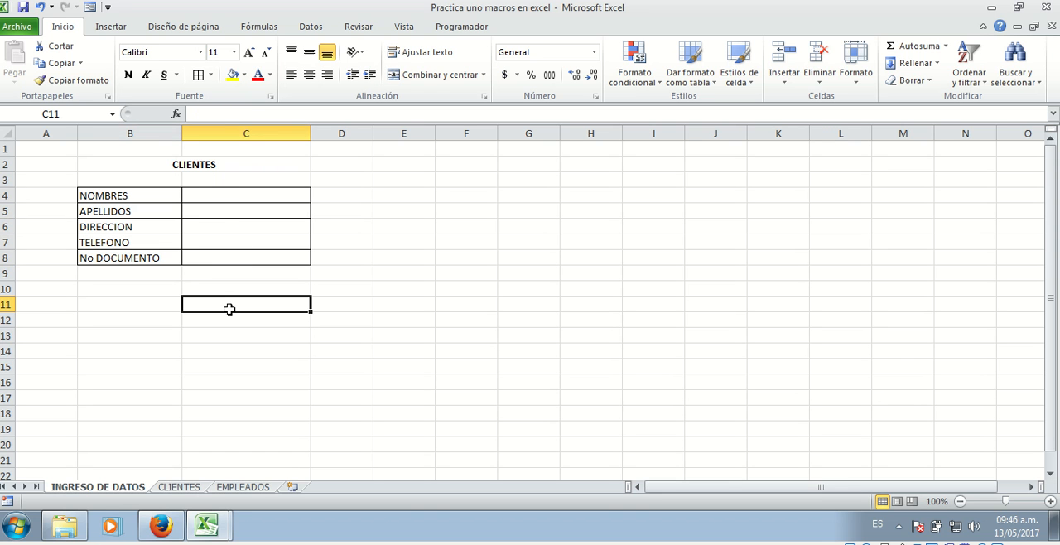
click(215, 193)
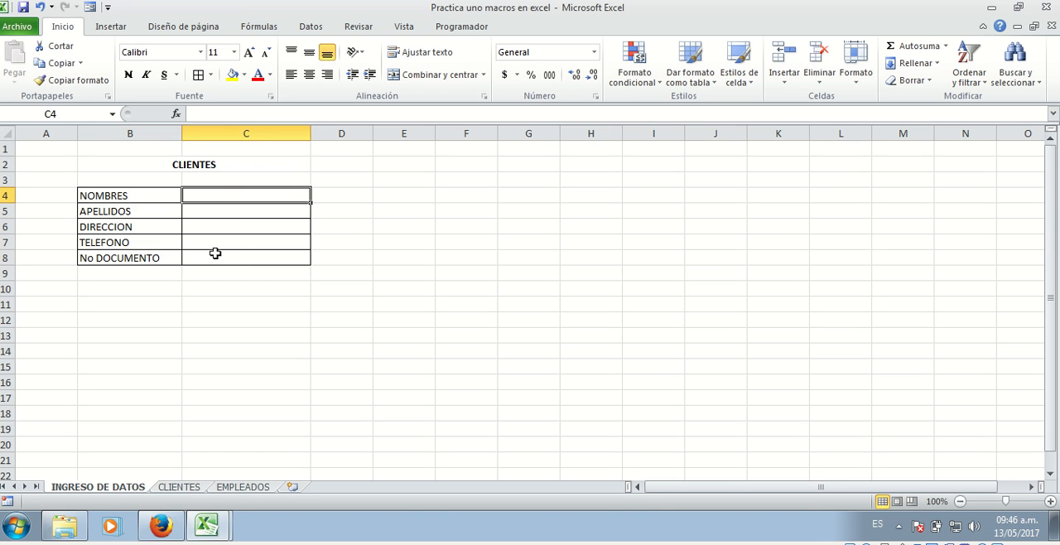
click(181, 487)
click(98, 487)
click(172, 487)
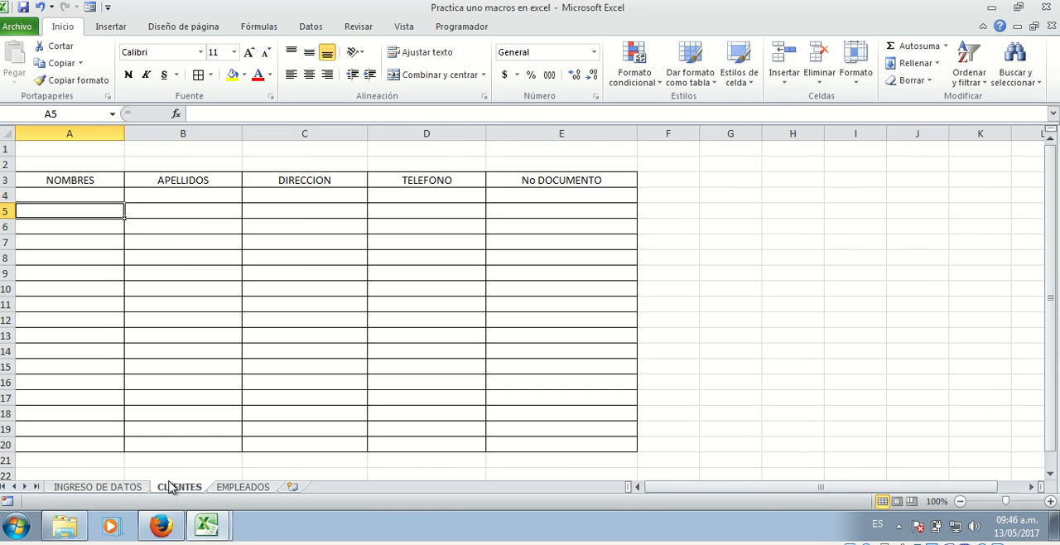
click(111, 488)
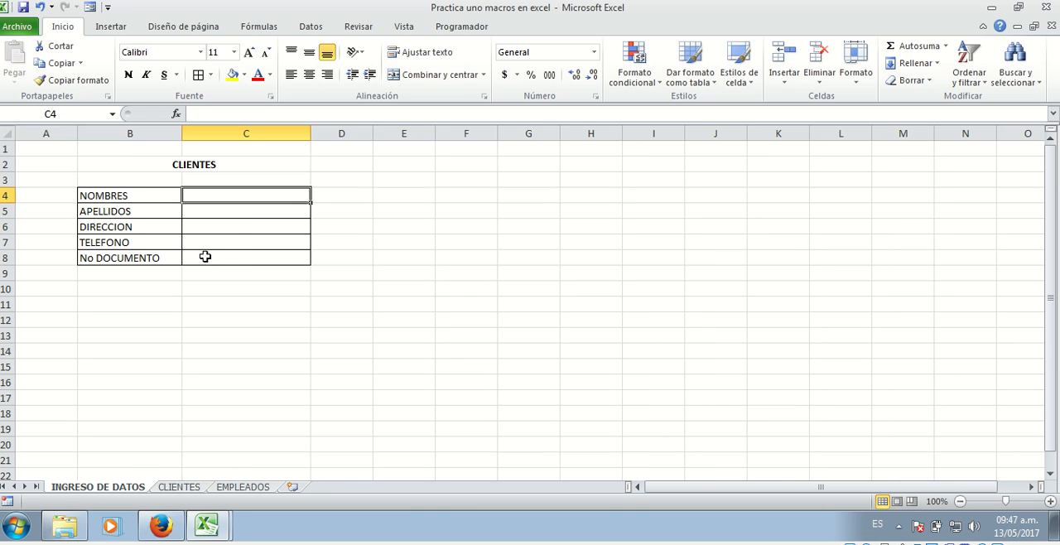
click(190, 352)
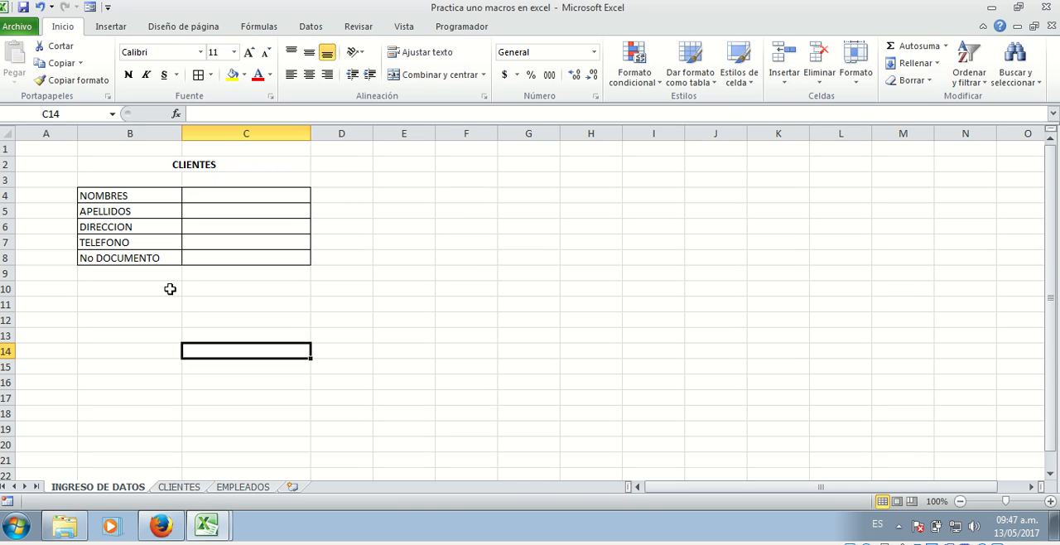
click(169, 289)
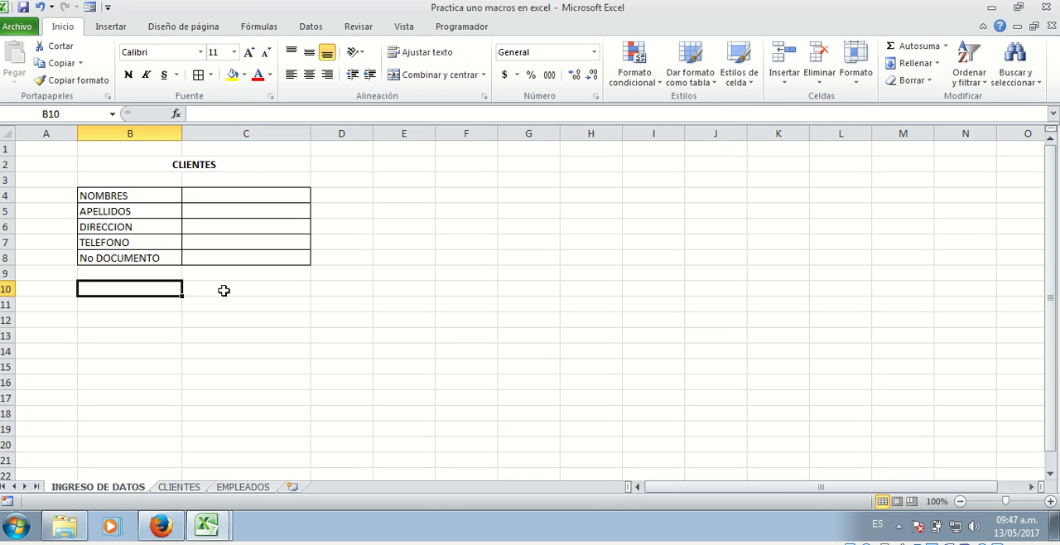